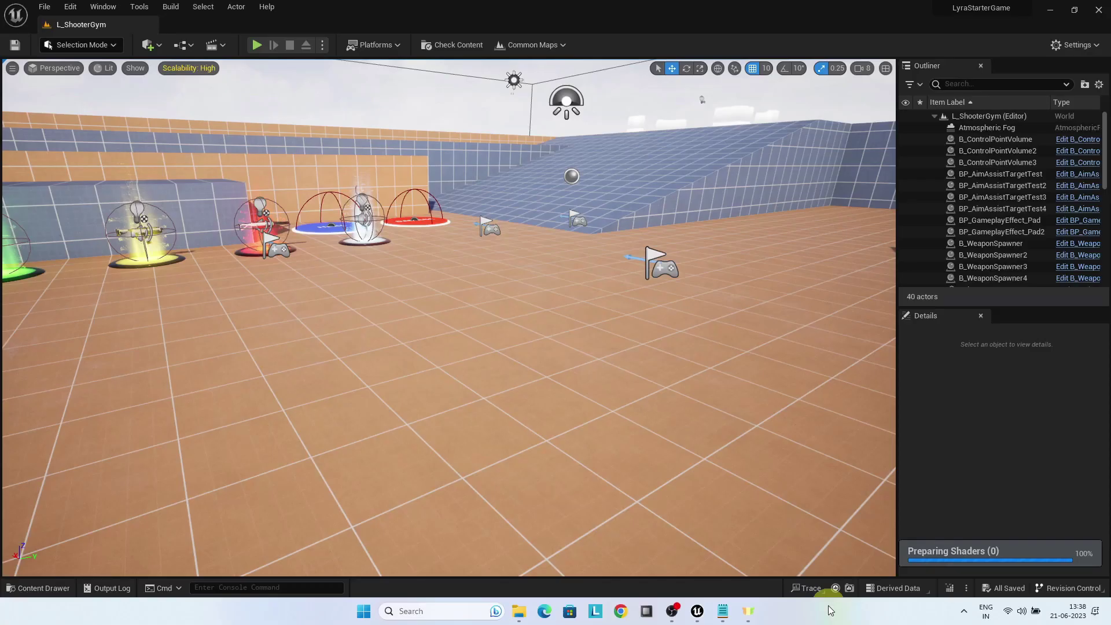
Browse the Content Drawer to System/FrontEnd/Maps and clear the gym search filter.
left_click(43, 588)
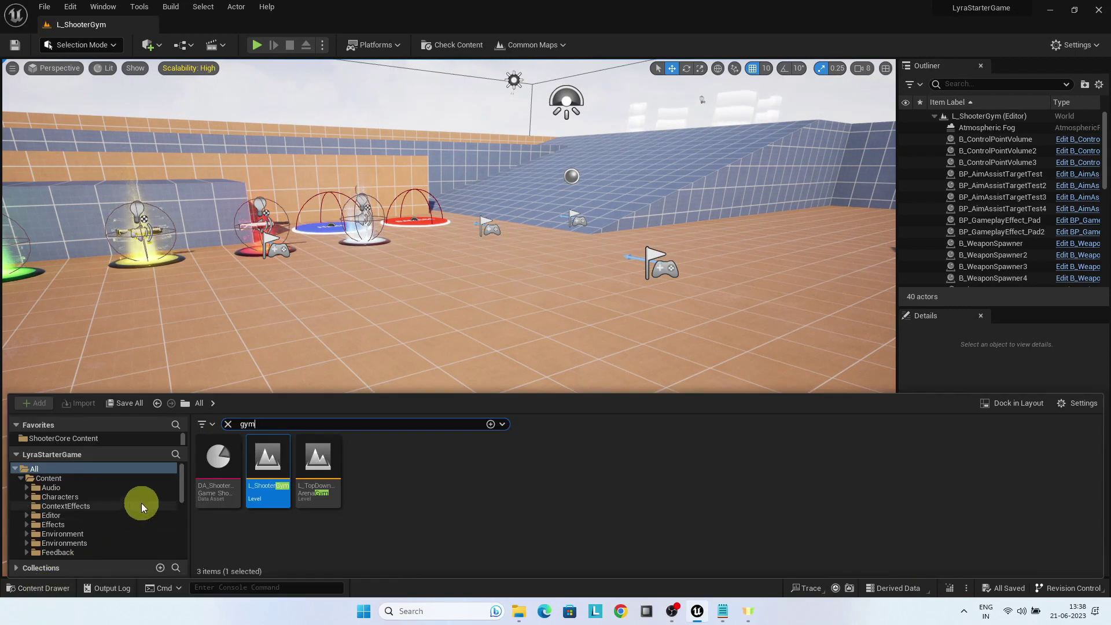
scroll(147, 502, "down", 5)
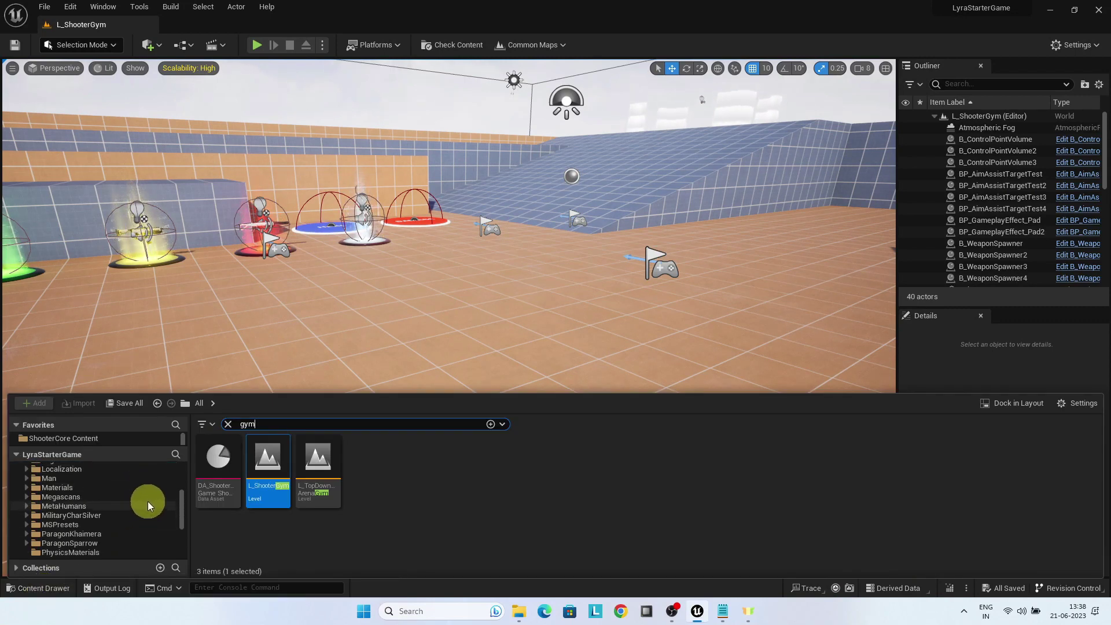
scroll(148, 501, "down", 2)
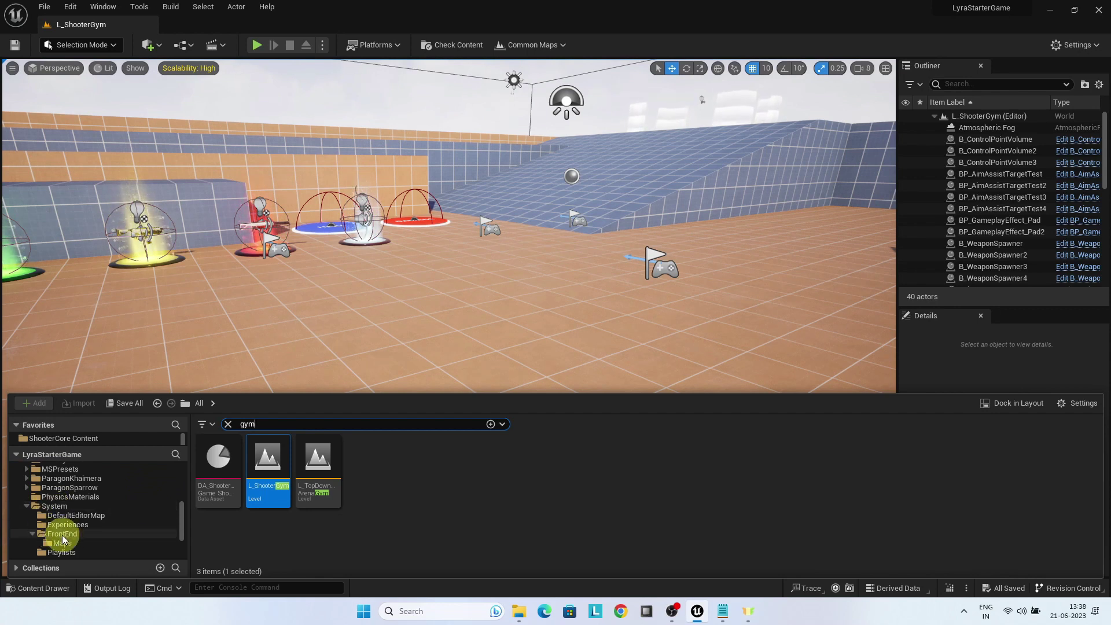
left_click(63, 542)
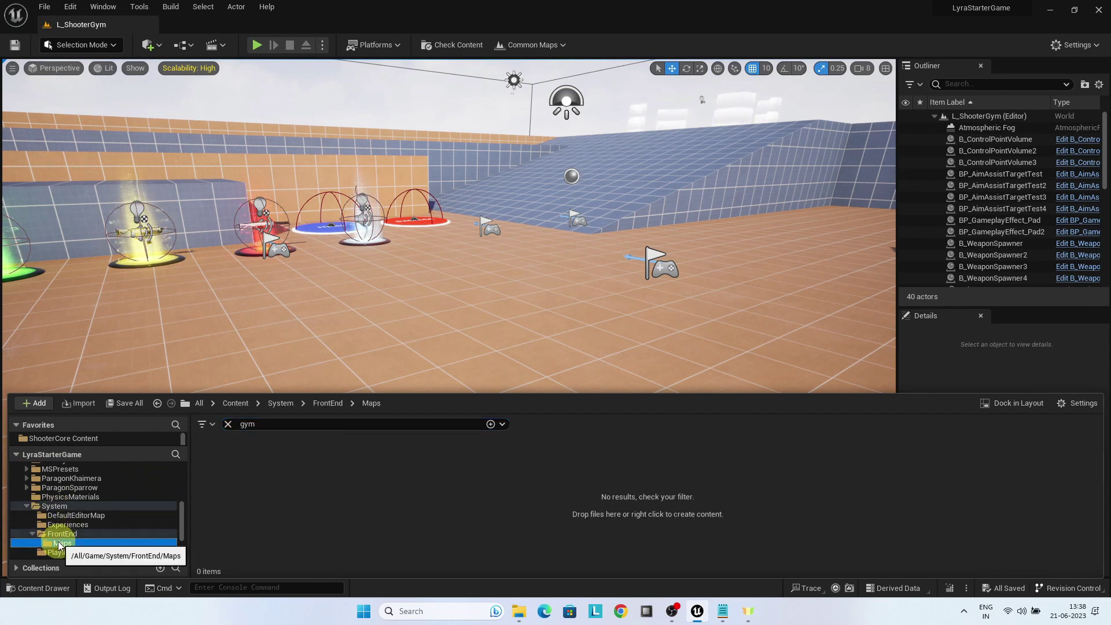
left_click(228, 424)
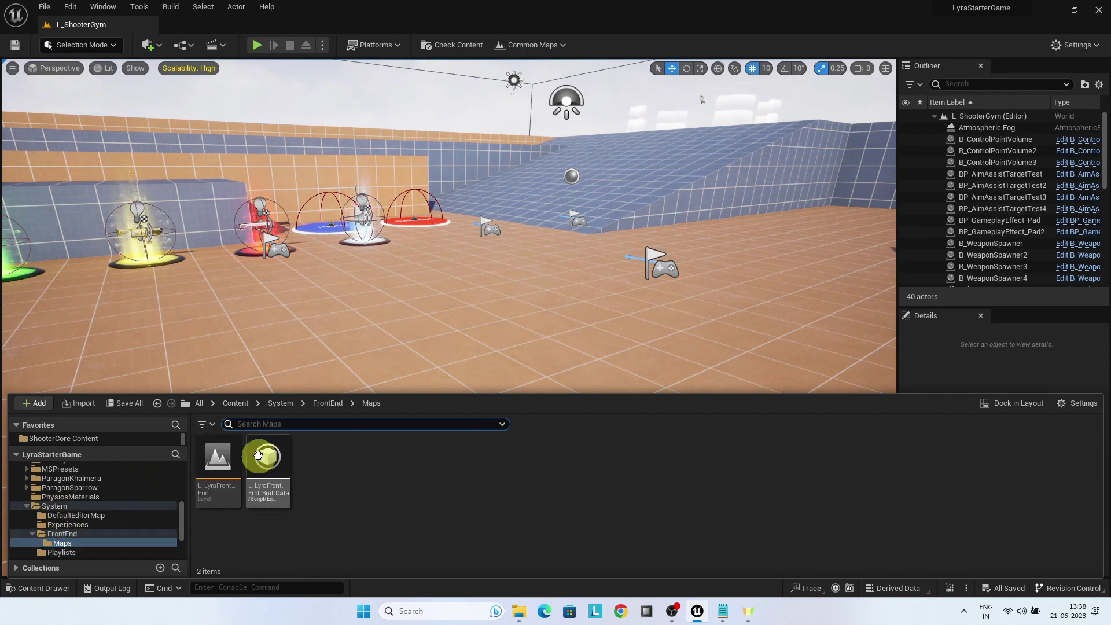
double_click(222, 460)
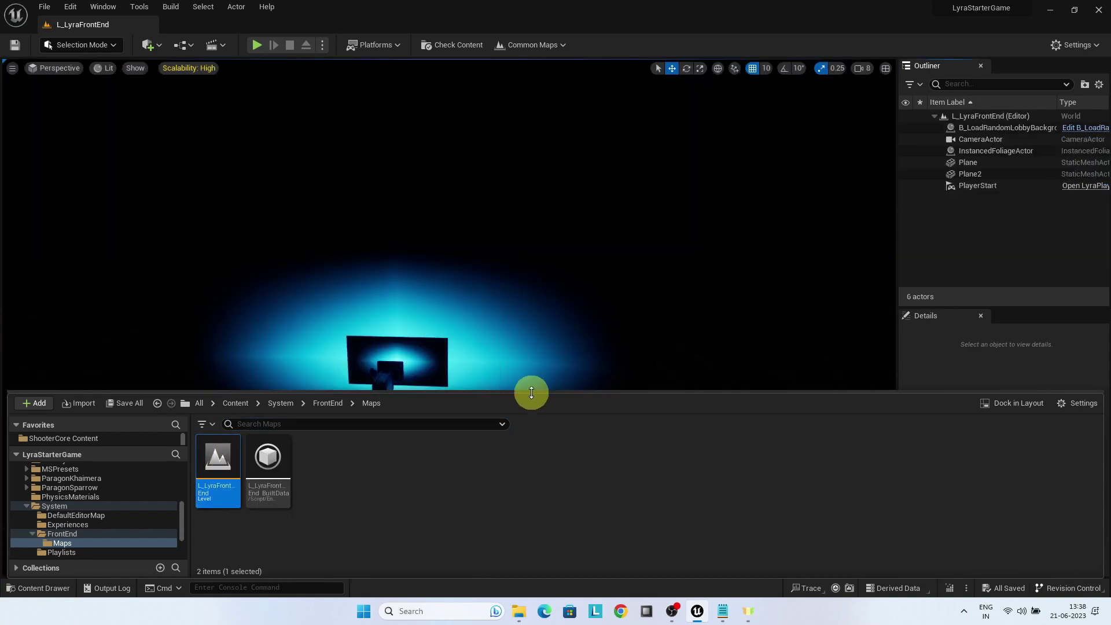
left_click_drag(531, 392, 528, 449)
left_click(254, 44)
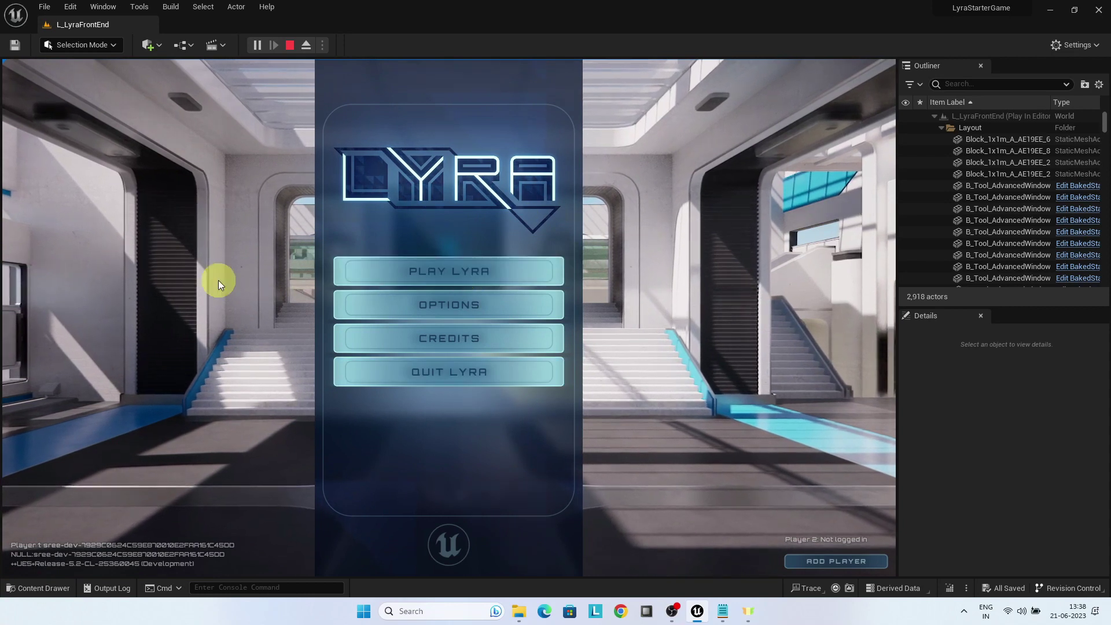
left_click(430, 273)
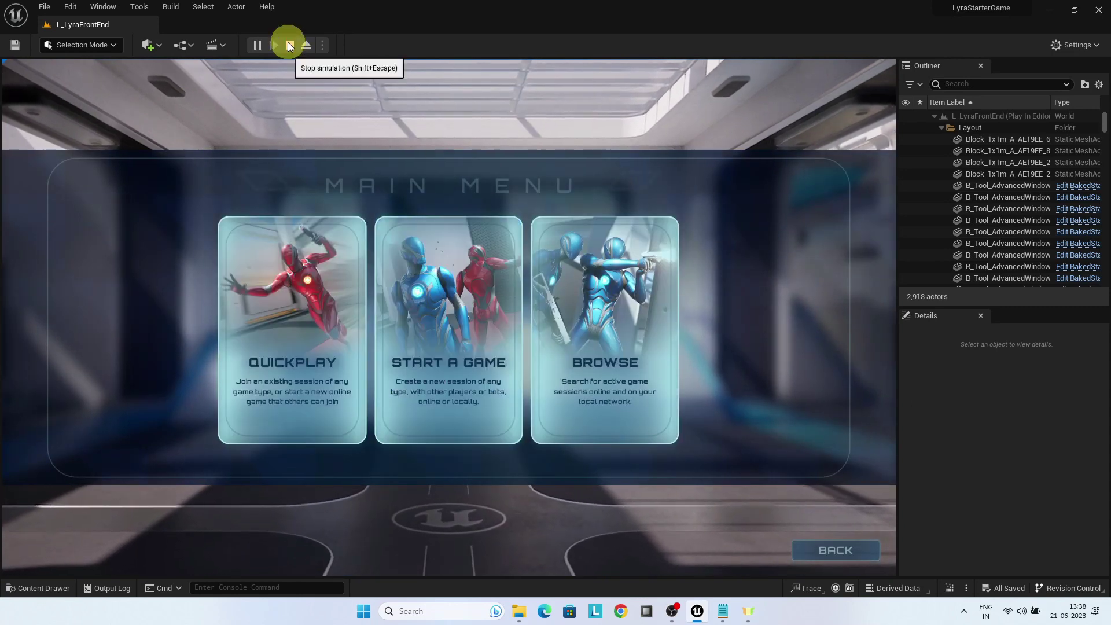
left_click(289, 44)
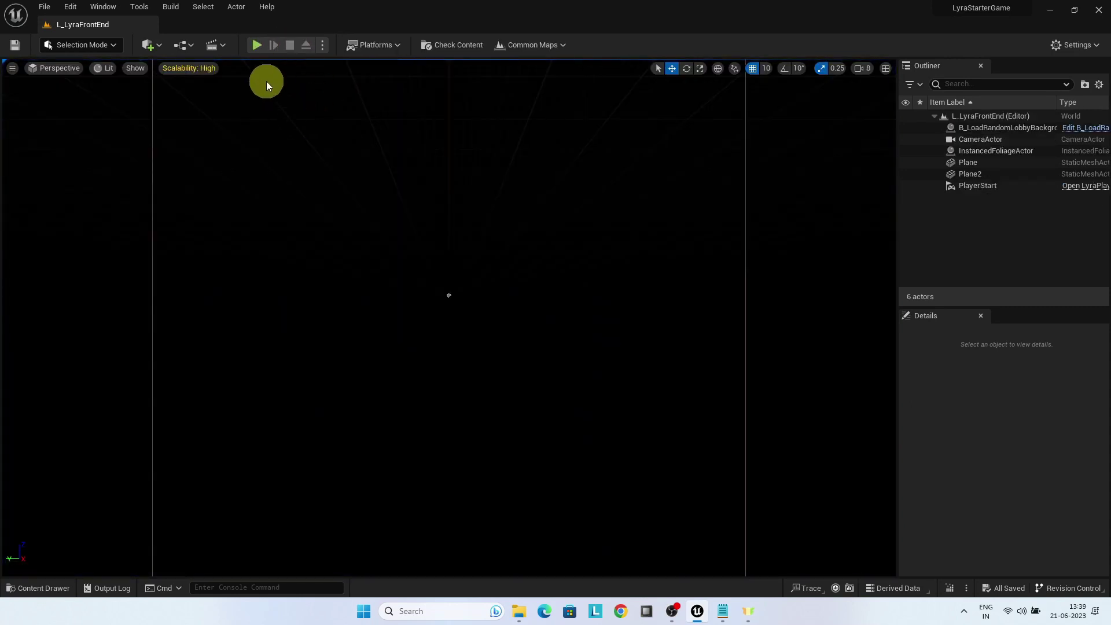
Show the level's World Settings and widen the Outliner and Details panels.
left_click(103, 7)
mouse_move(127, 86)
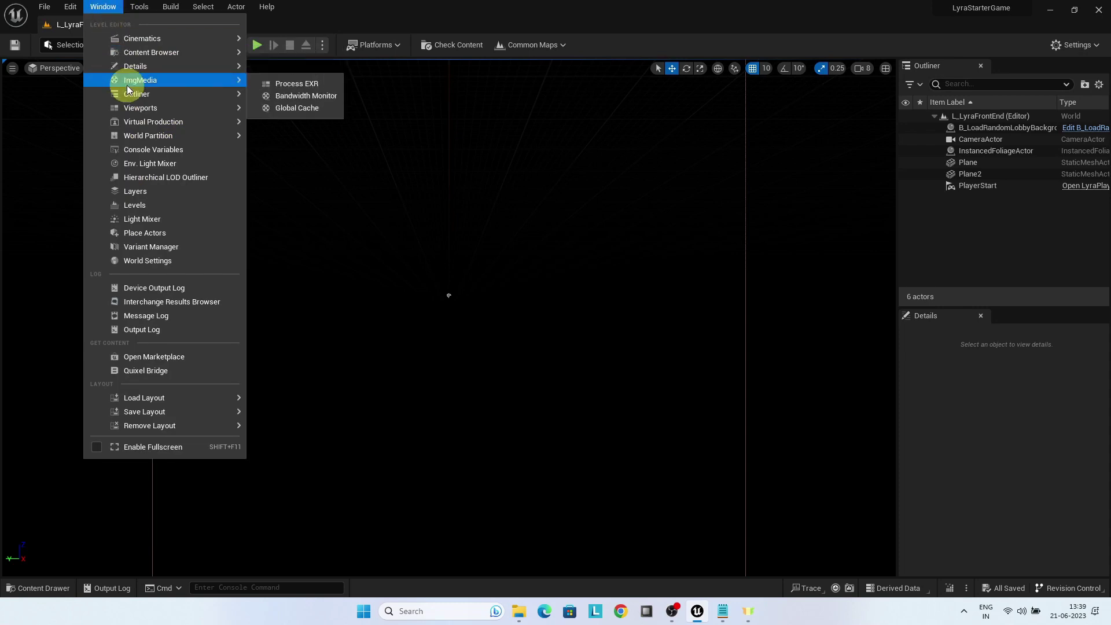
left_click(154, 261)
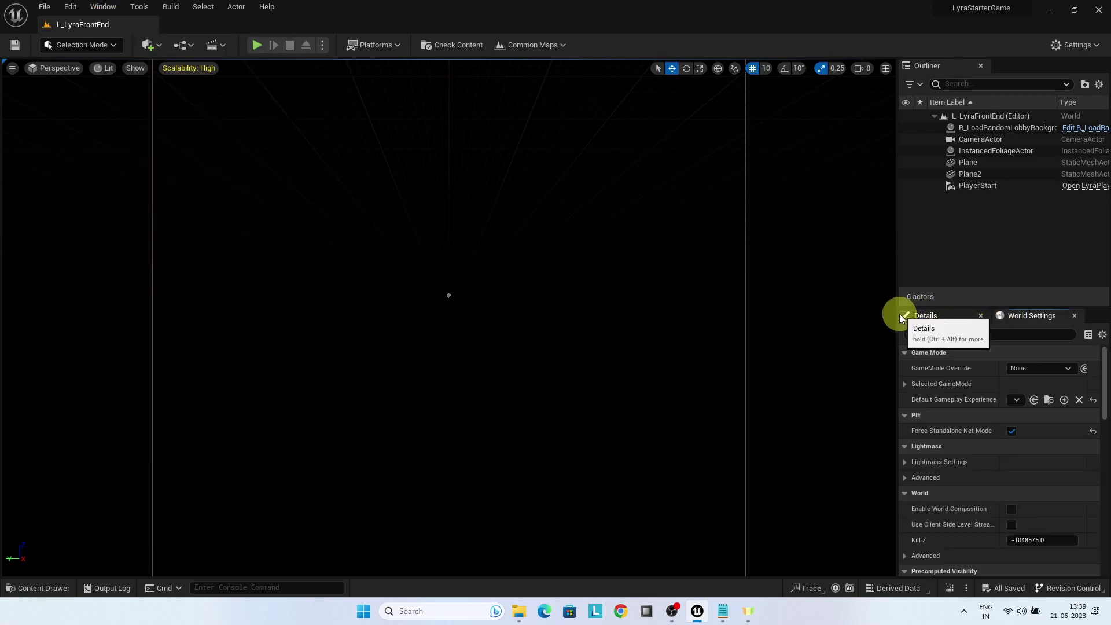
left_click_drag(897, 314, 688, 314)
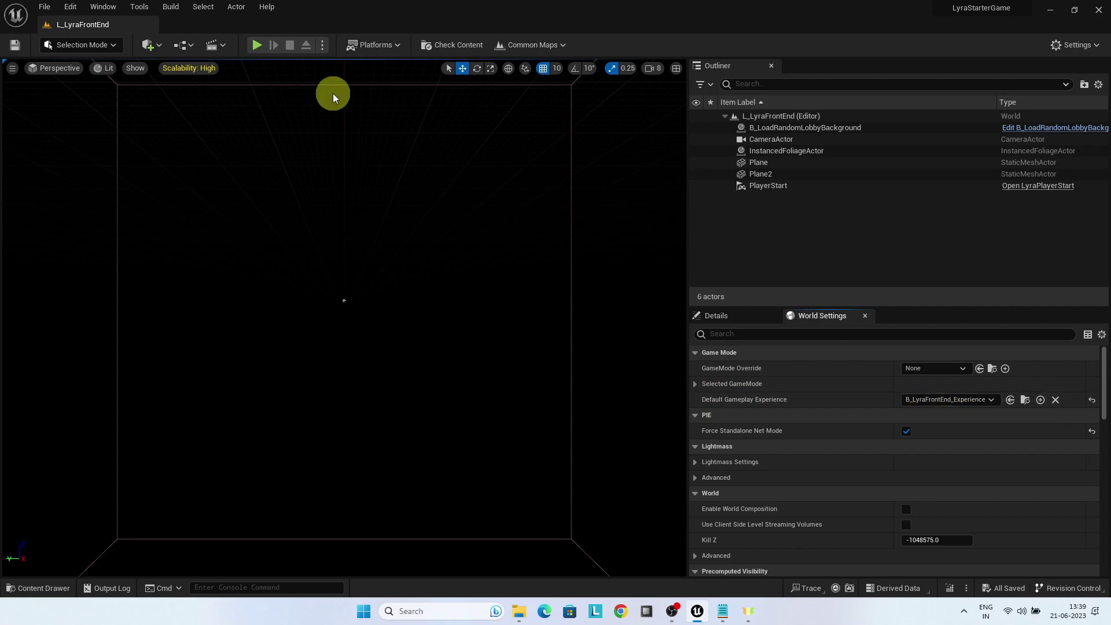
Confirm Maps & Modes lists L_LyraFrontEnd as startup and default map, then select B_LoadRandomLobbyBackground.
left_click(70, 6)
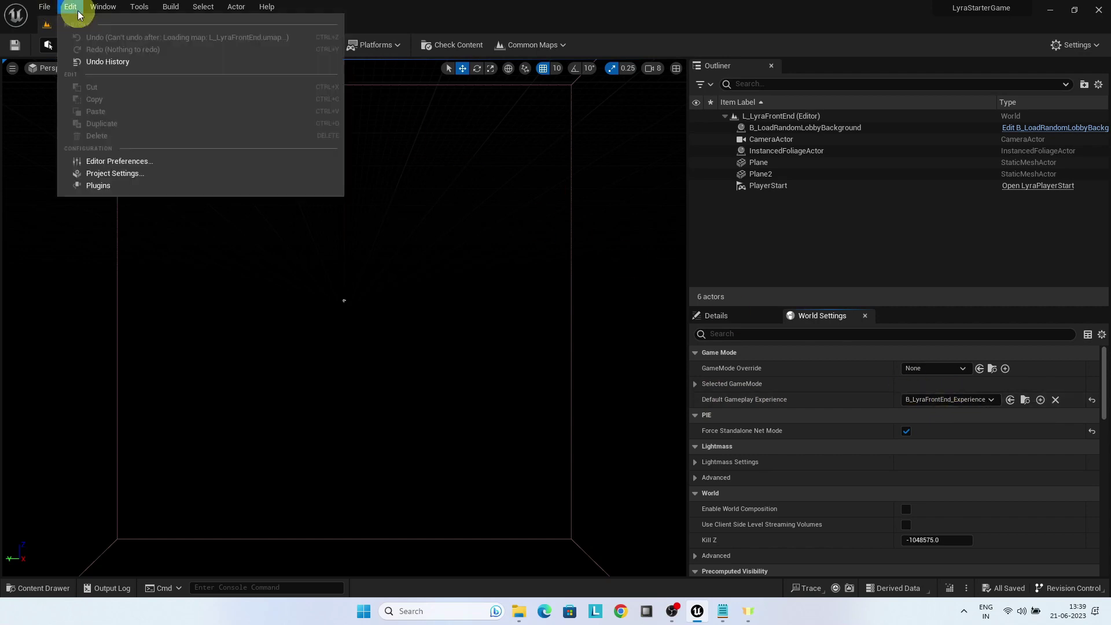
left_click(106, 174)
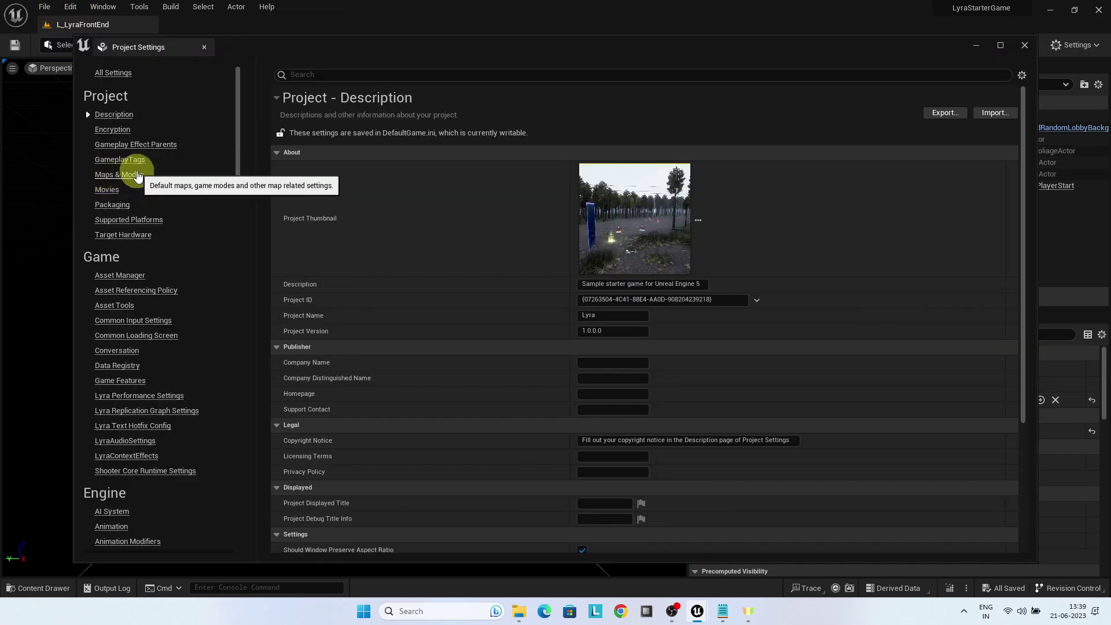
left_click(137, 175)
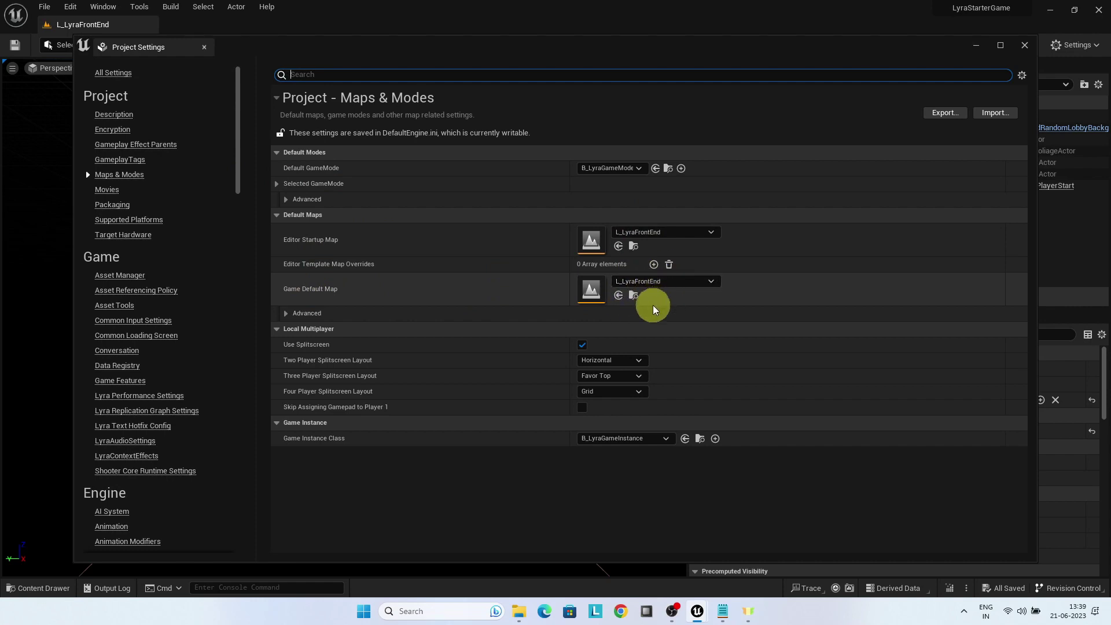
left_click(203, 47)
left_click(757, 129)
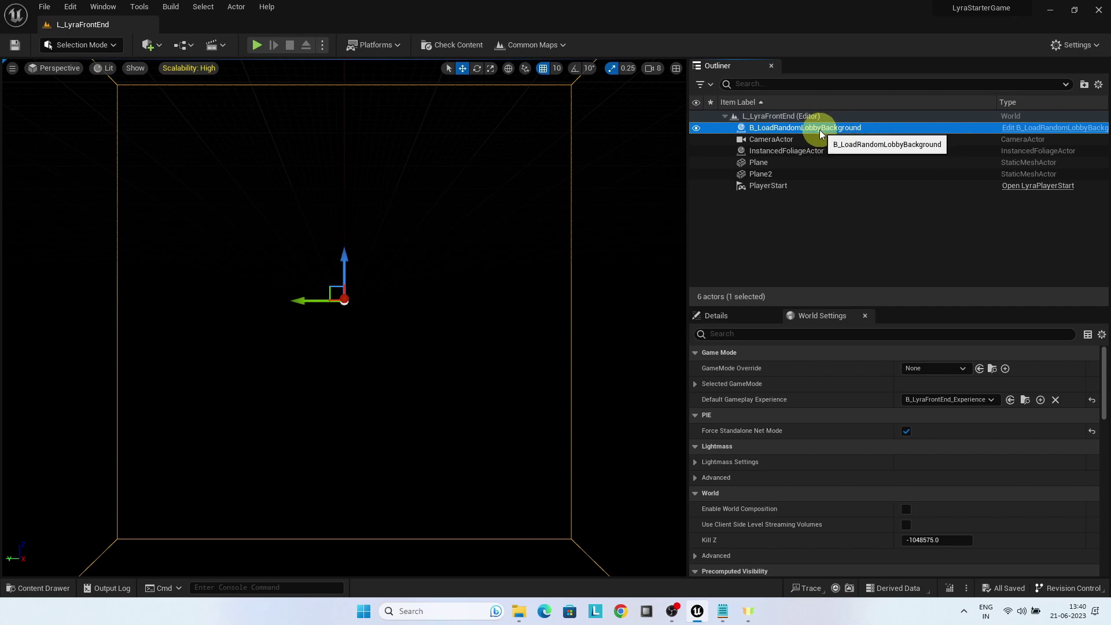
Make the Content Drawer taller and expand Plugins to show the ShooterMaps Content folder.
left_click(57, 589)
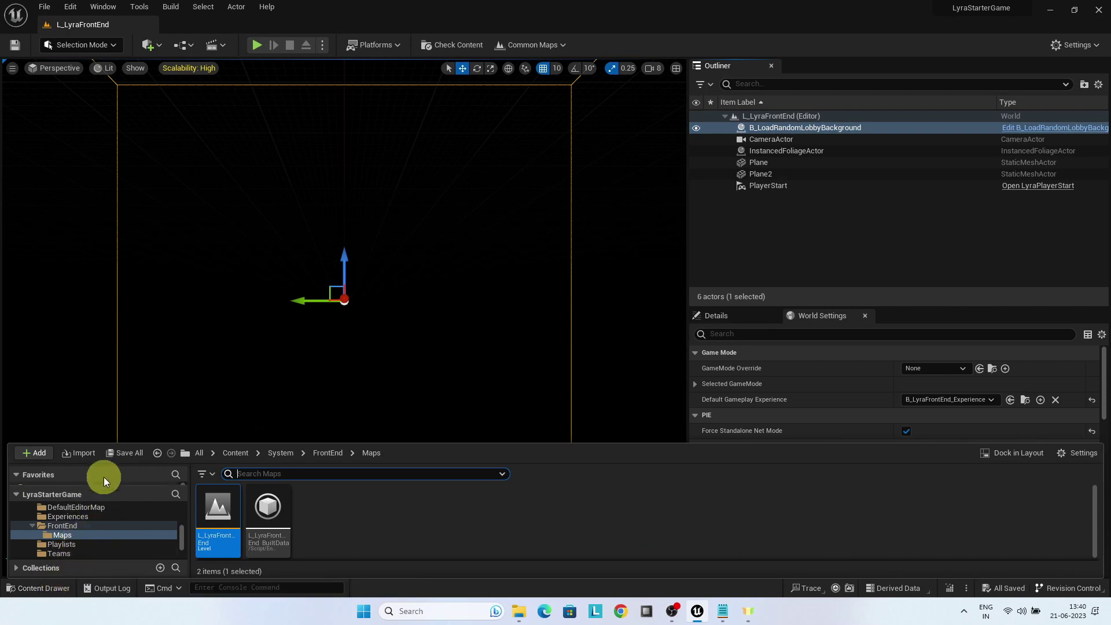
left_click_drag(110, 444, 139, 294)
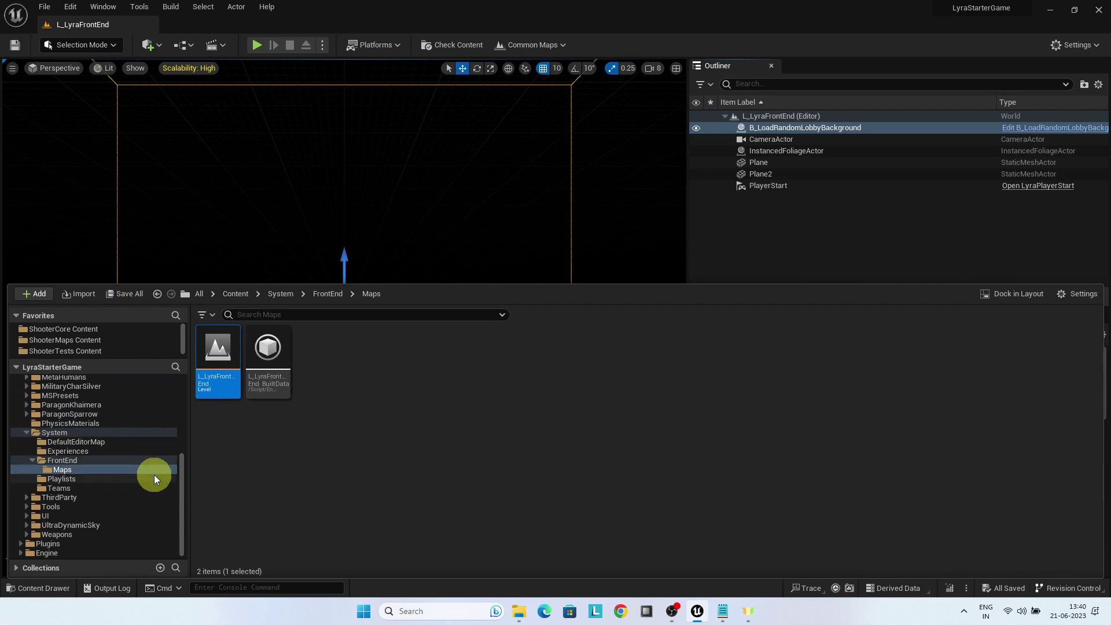
left_click(23, 543)
scroll(86, 528, "down", 3)
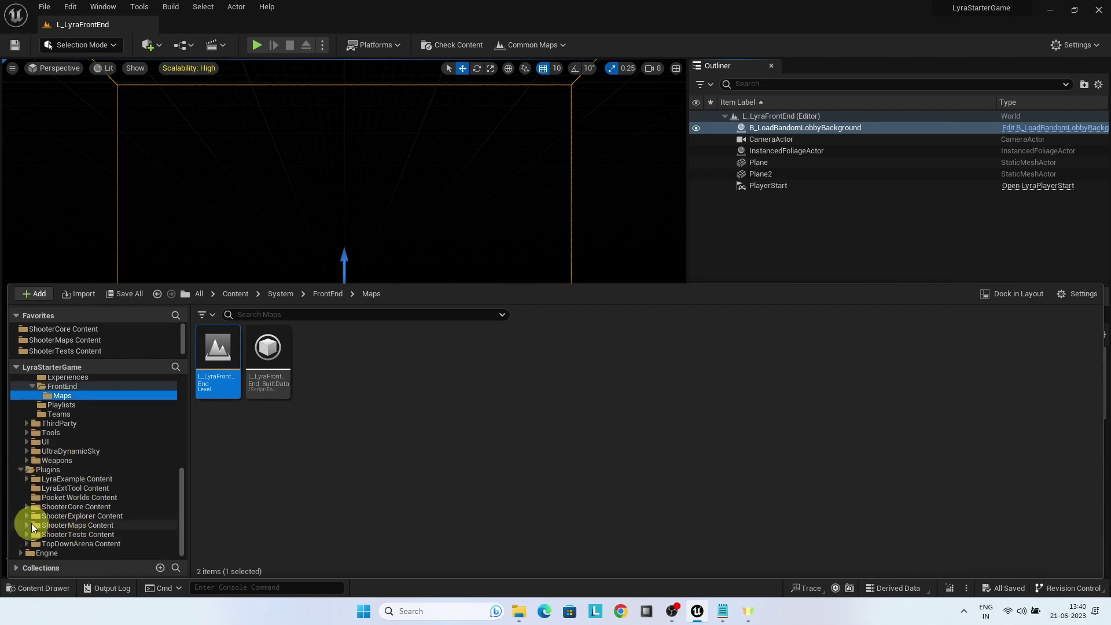
left_click(29, 523)
scroll(99, 525, "down", 3)
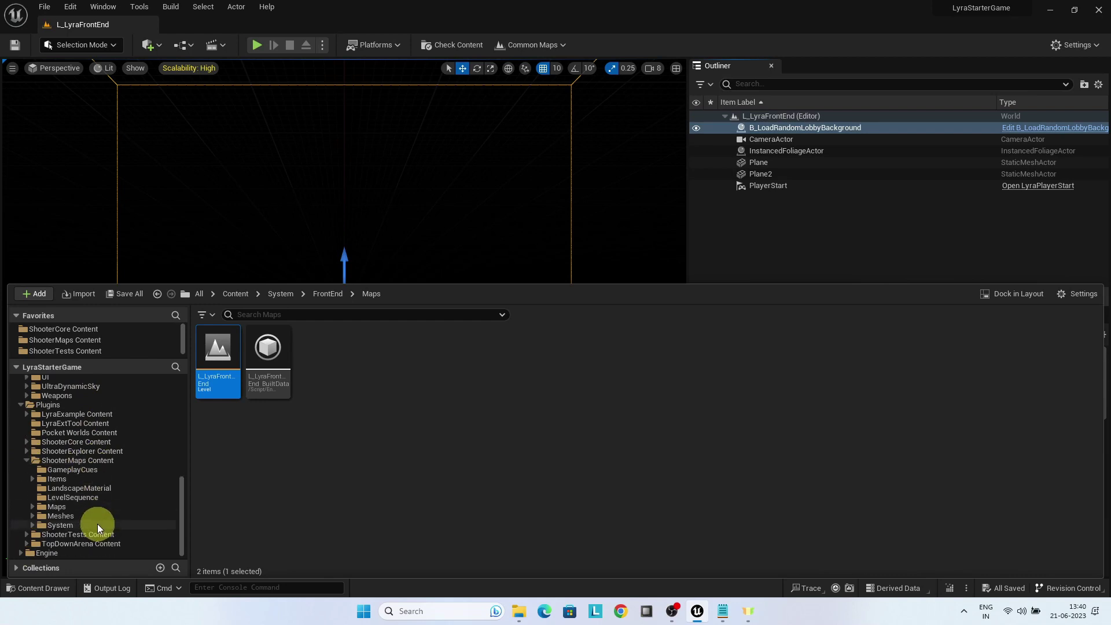
left_click(82, 462)
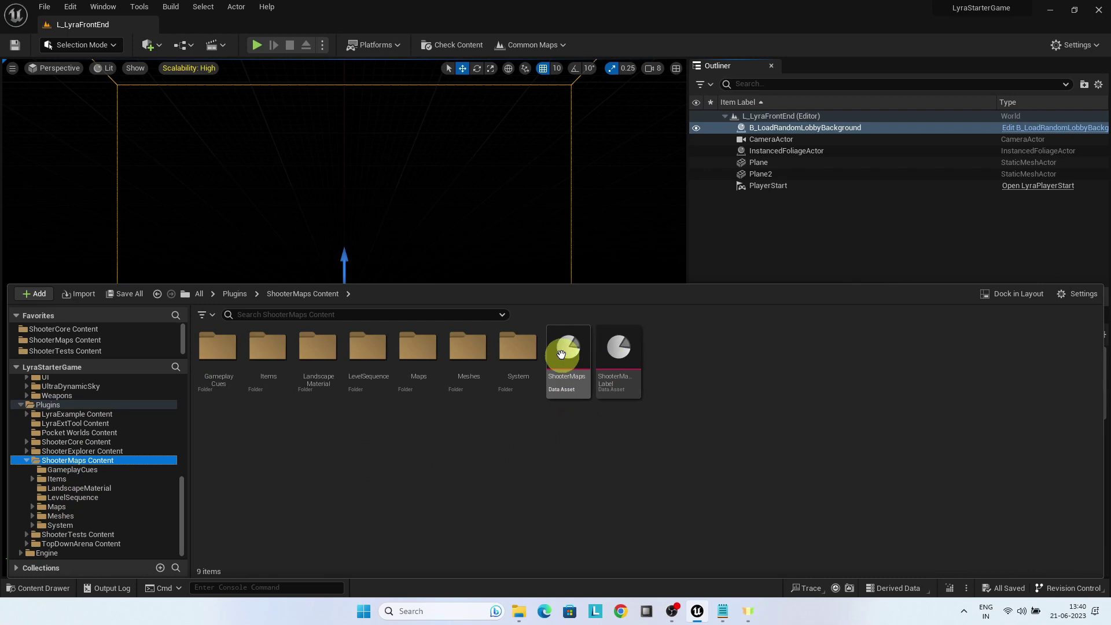
double_click(561, 356)
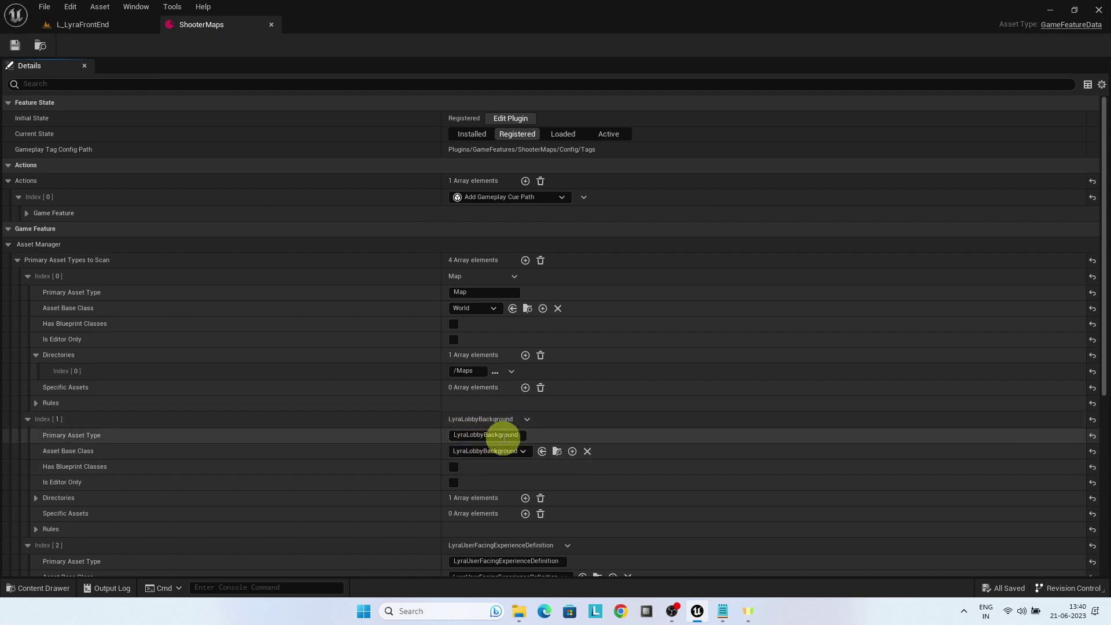
left_click(34, 498)
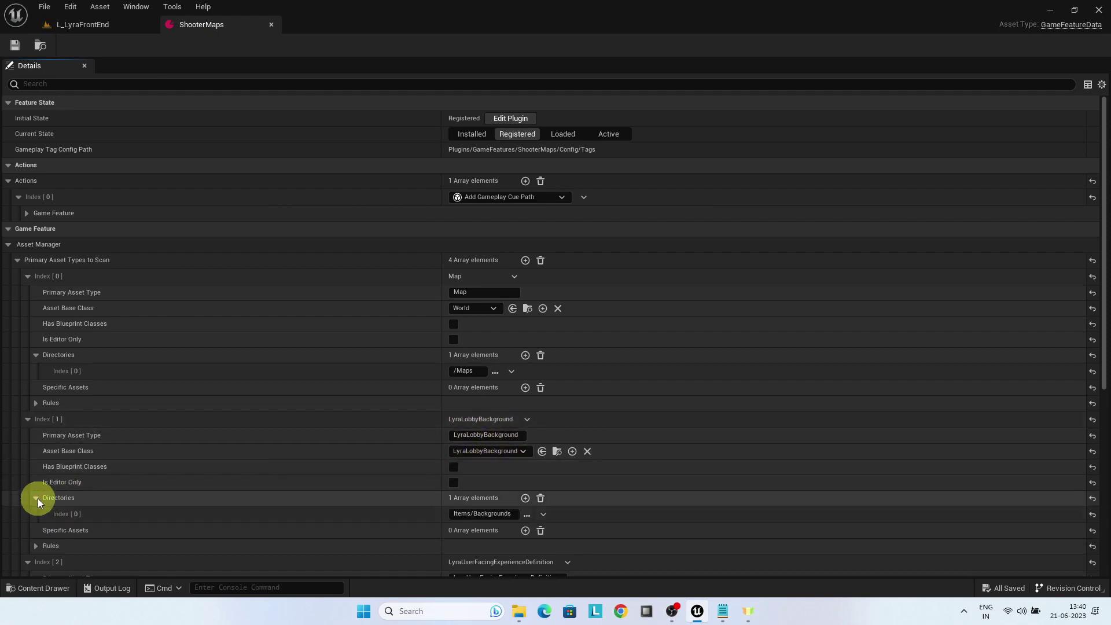
scroll(363, 471, "down", 3)
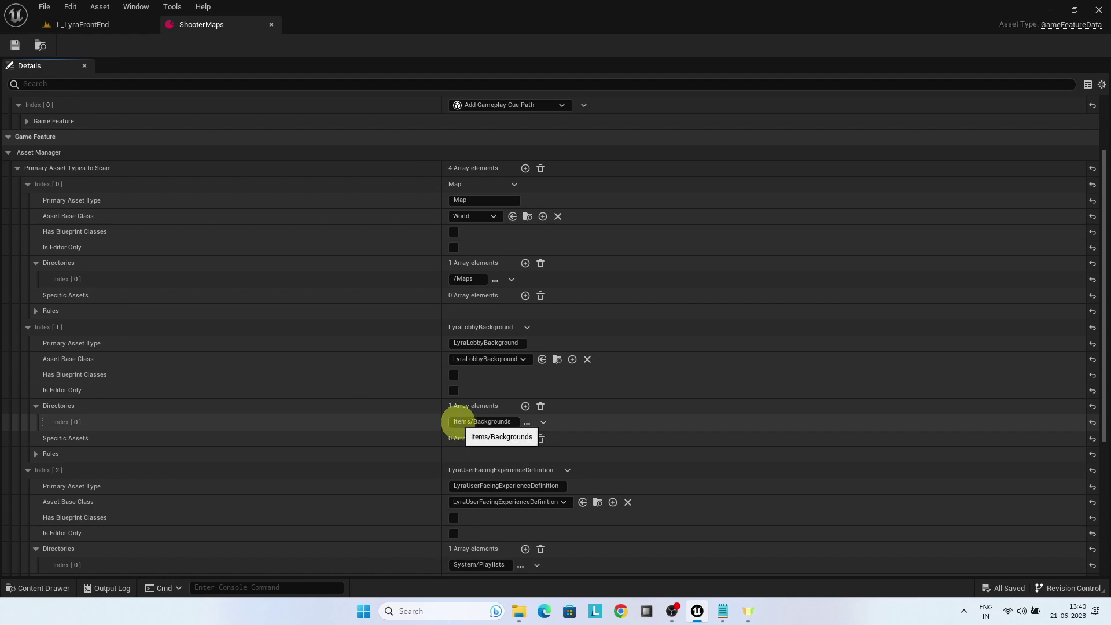
left_click(271, 24)
Open ShooterGameLobbyBG from Backgrounds and locate its L_ShooterFrontendBackground level asset.
left_click(61, 587)
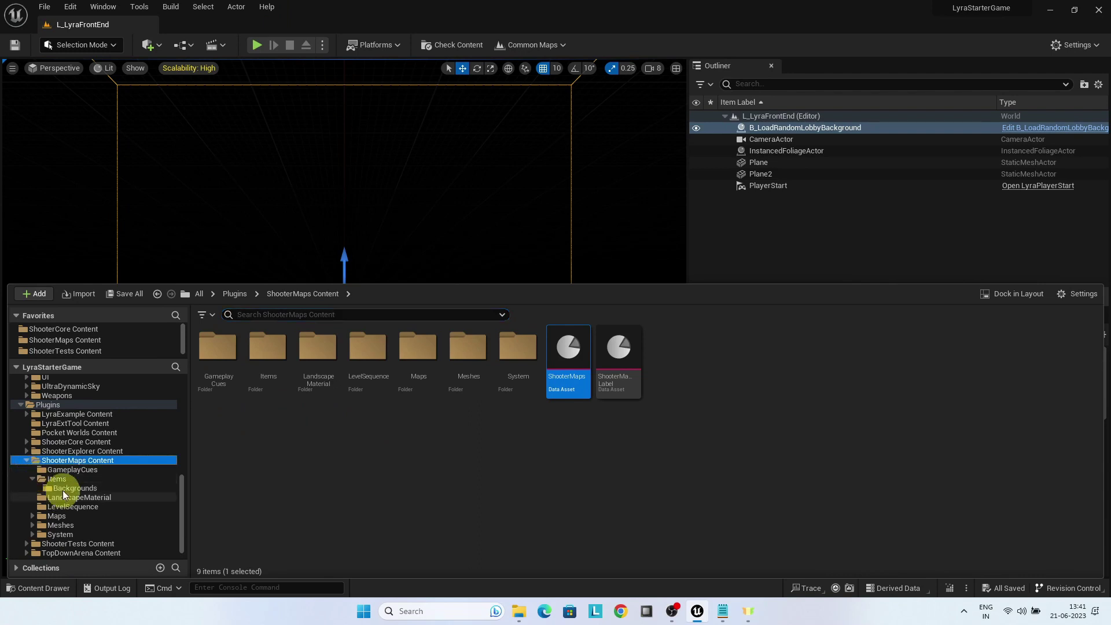
left_click(55, 488)
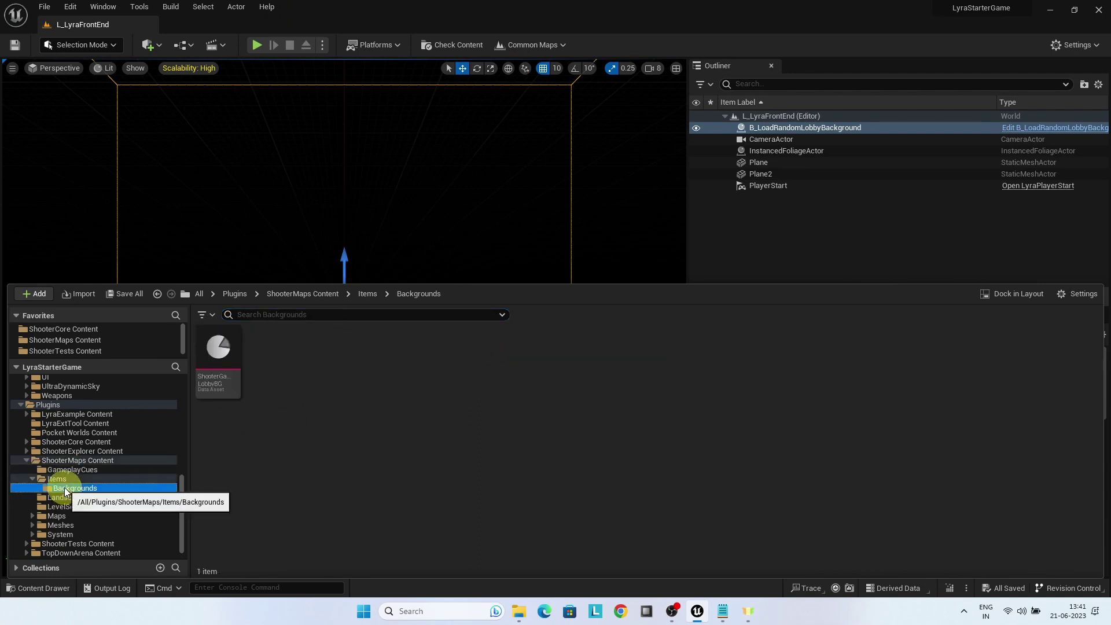
double_click(223, 357)
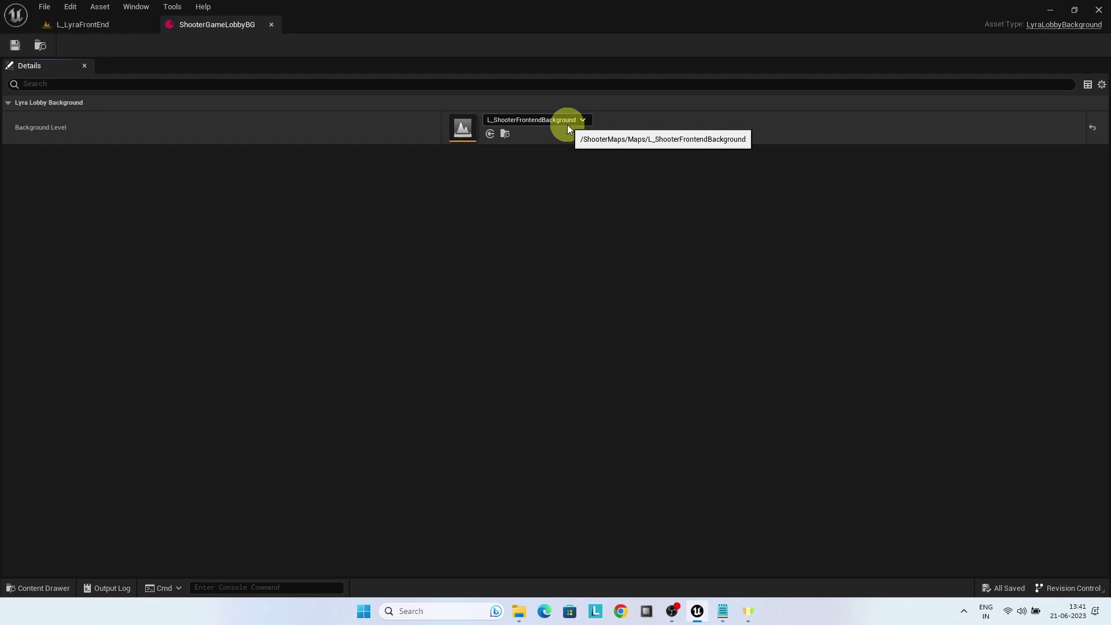
left_click(505, 134)
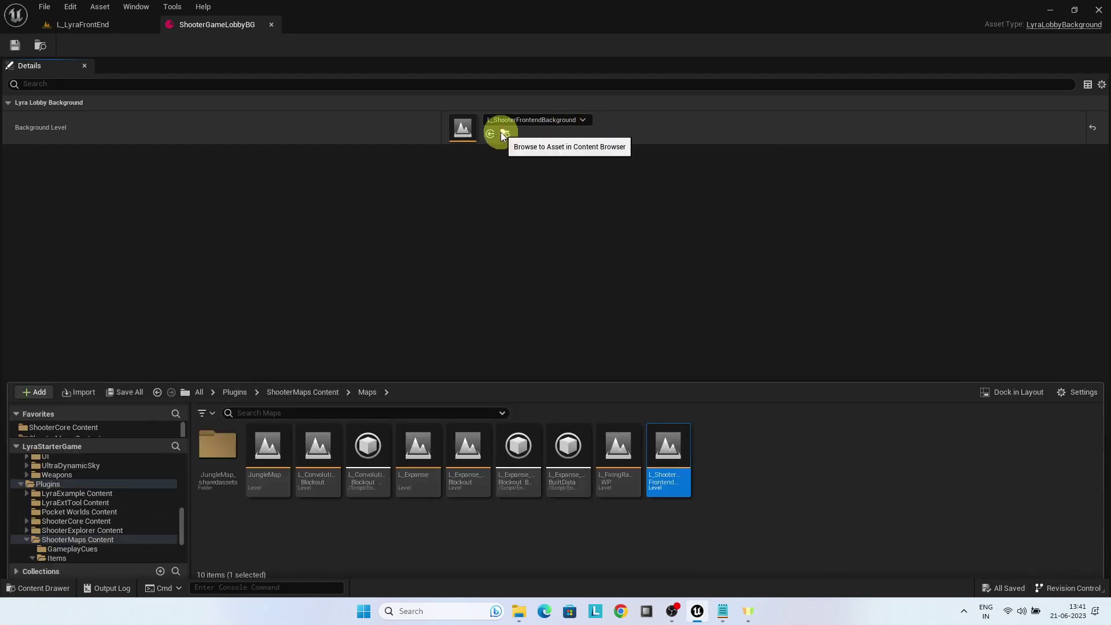
Load L_ShooterFrontendBackground and close the ShooterGameLobbyBG editor and World Settings.
double_click(667, 456)
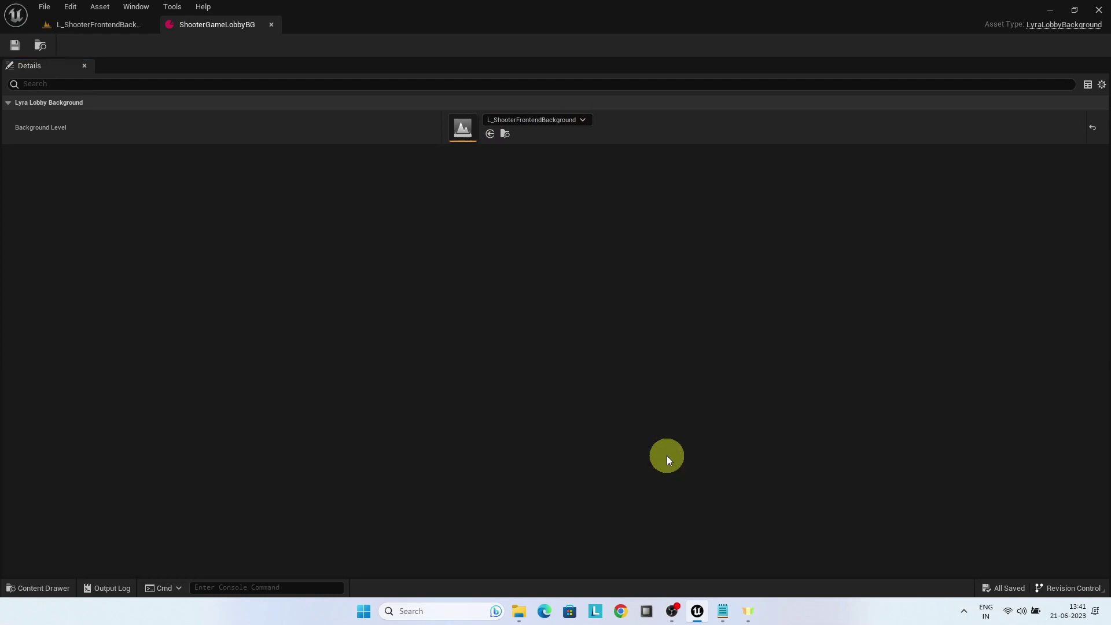
left_click(271, 25)
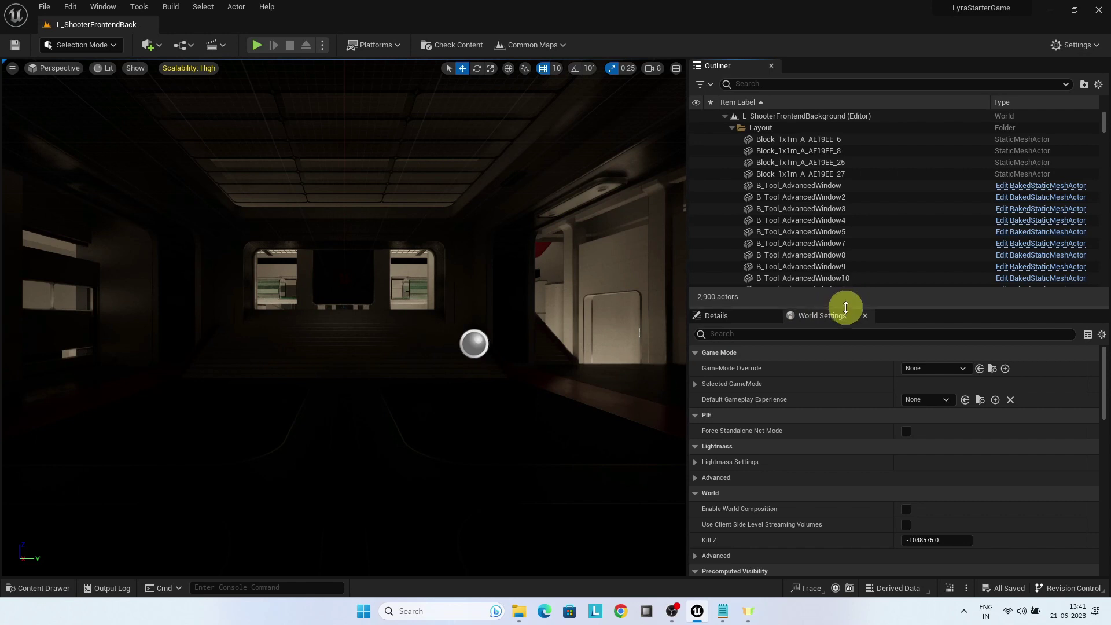
left_click(865, 316)
Enlarge the Outliner, collapse Layout, and select SEQ_LobbyScreen in the SEQ folder.
left_click_drag(873, 304, 886, 513)
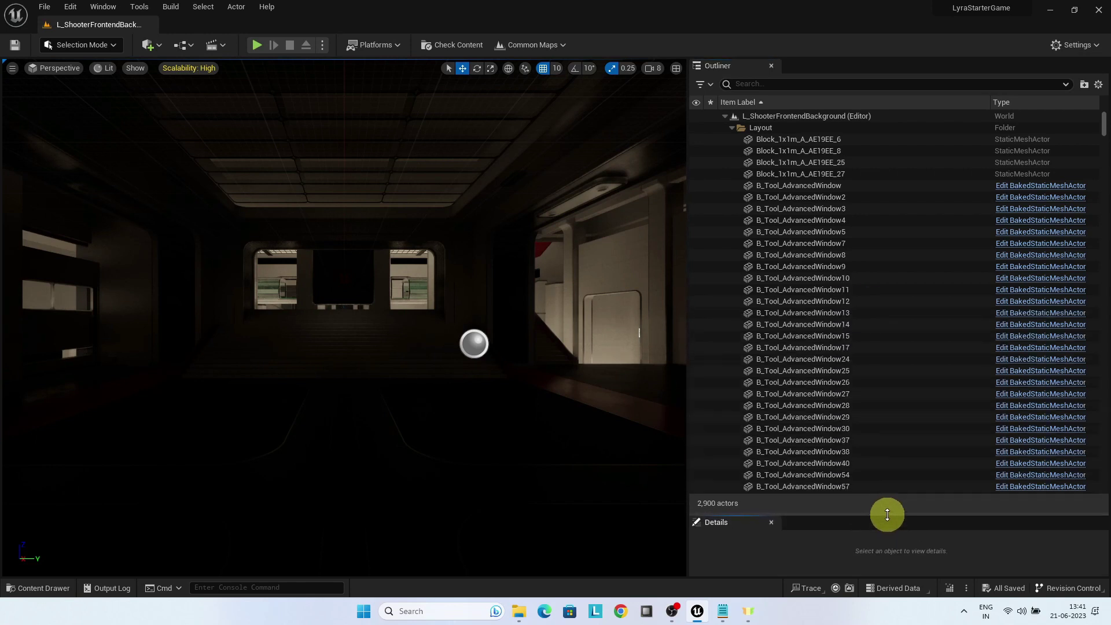
left_click(734, 127)
left_click(790, 335)
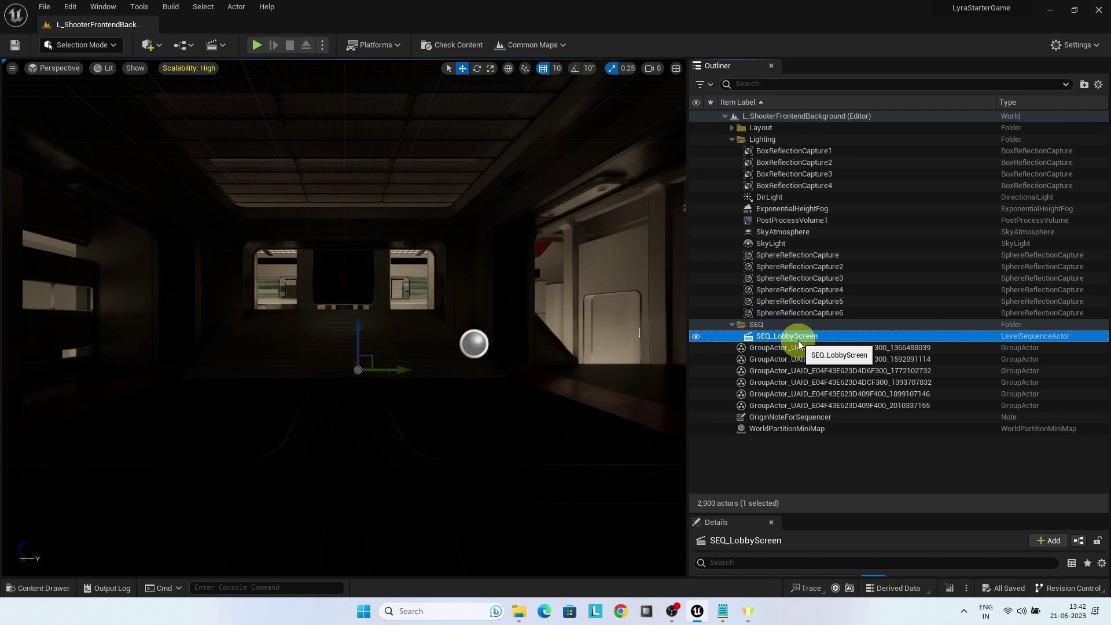
right_click(799, 342)
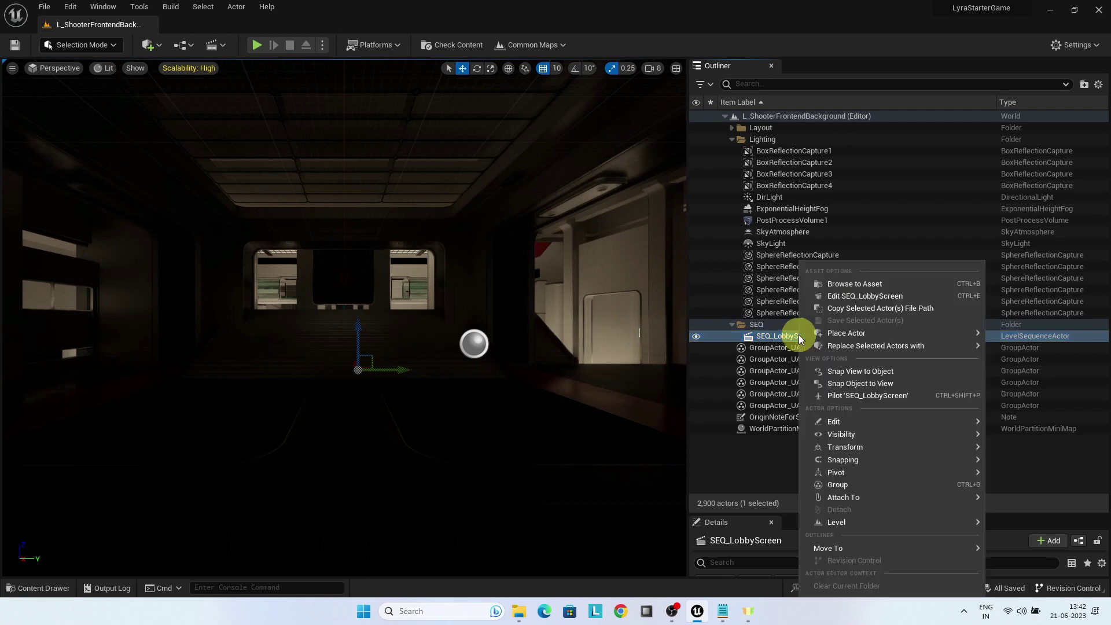
Edit SEQ_LobbyScreen in Sequencer and inspect the CineCameraActor_A, CineCameraActor_B and DirLight tracks.
left_click(861, 296)
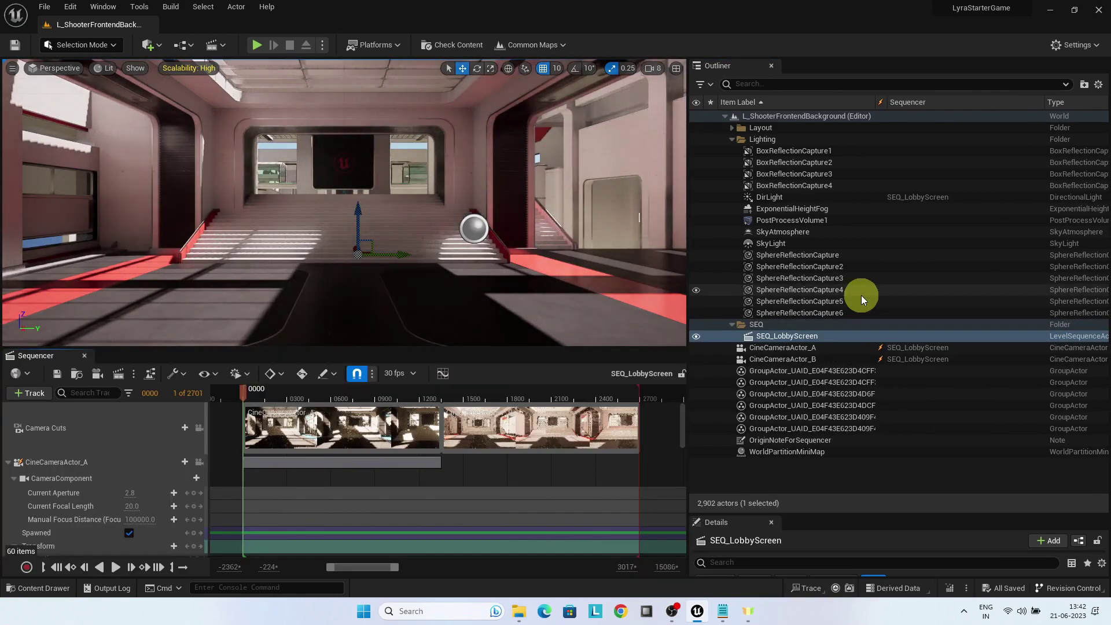
left_click(8, 462)
left_click(9, 478)
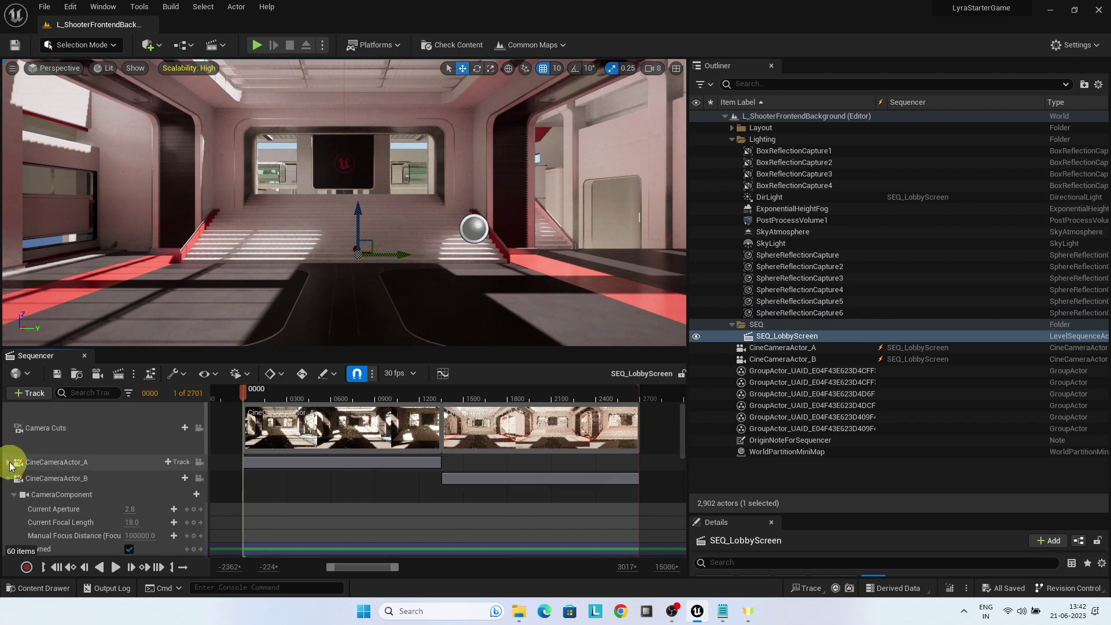
left_click(9, 478)
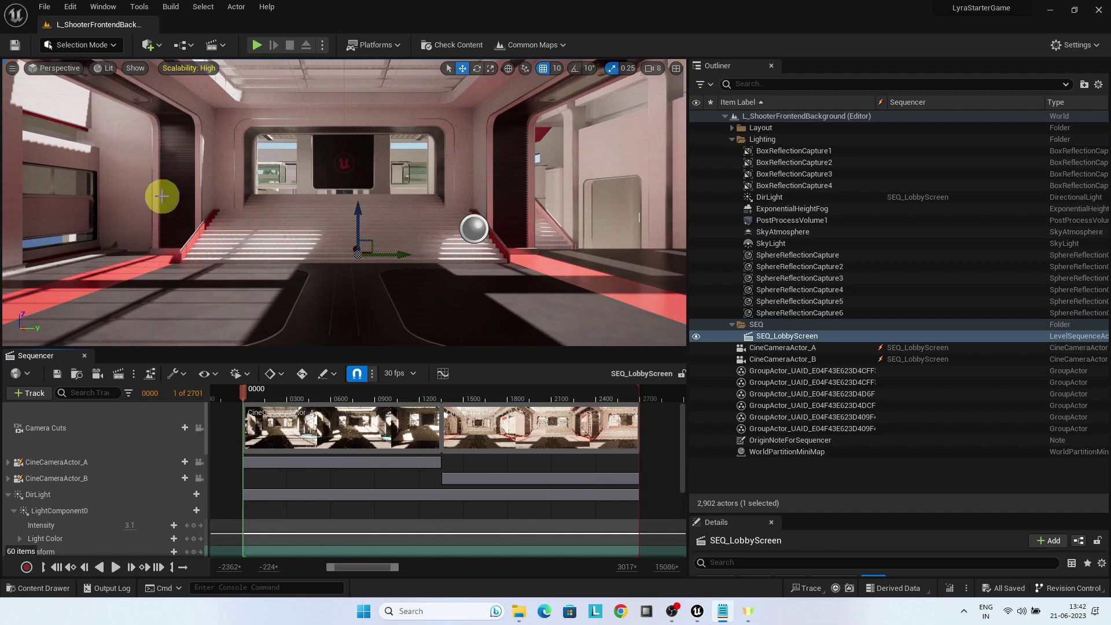
Duplicate the JungleMap level in the ShooterMaps Maps folder.
left_click(48, 592)
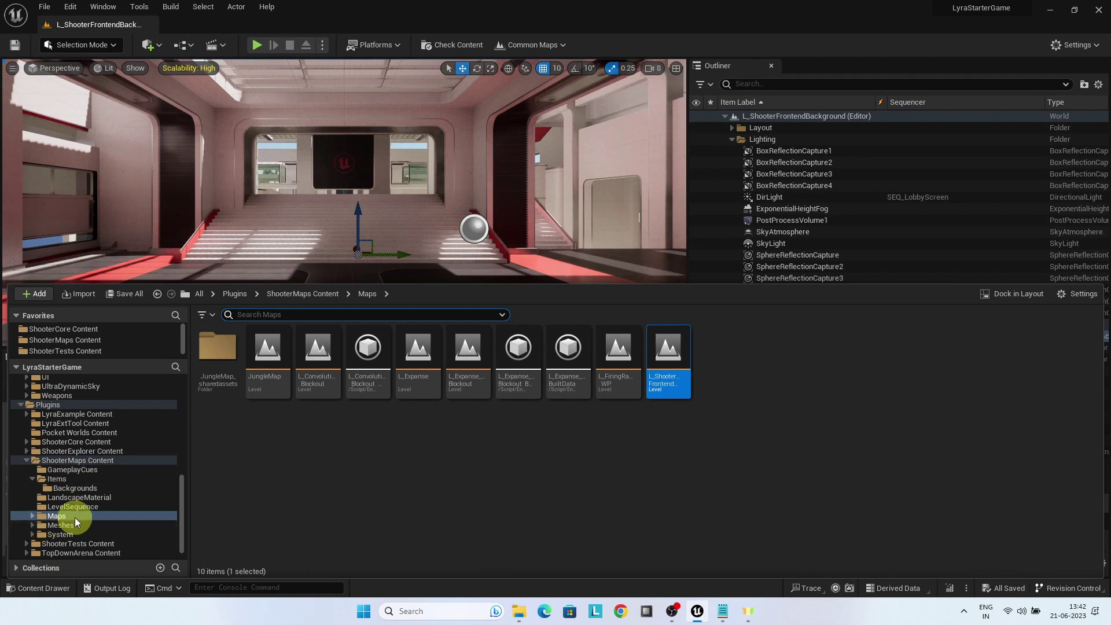
left_click(269, 354)
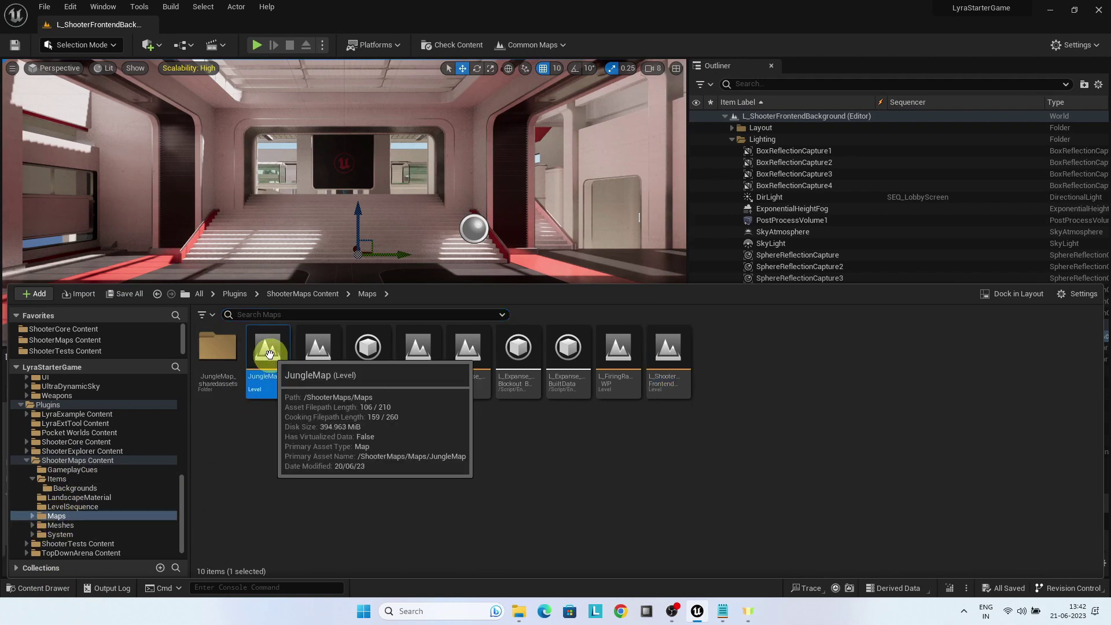
right_click(270, 348)
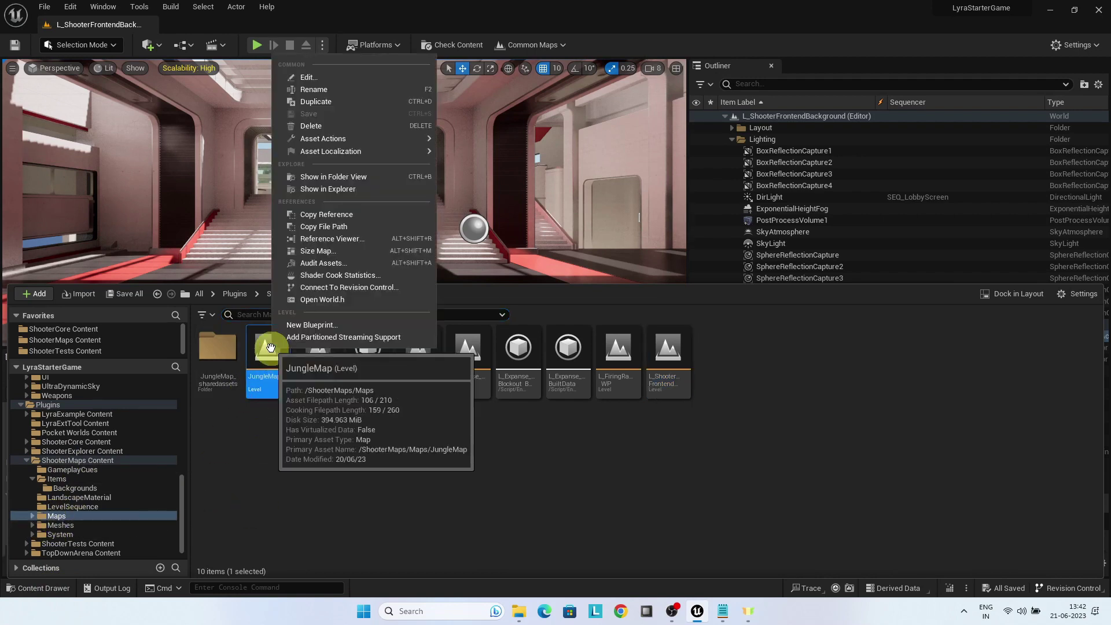
left_click(334, 101)
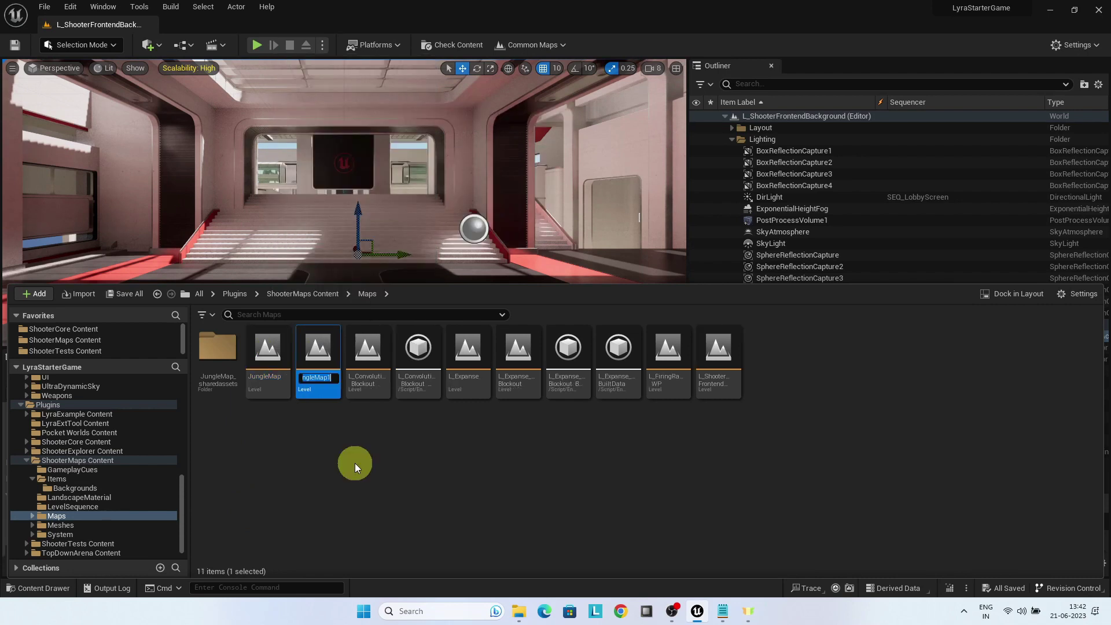
Rename the copy to JungleMapBackground and open it.
key("Left")
key("End")
key("BackSpace")
type("Backgro")
type("und")
key("Return")
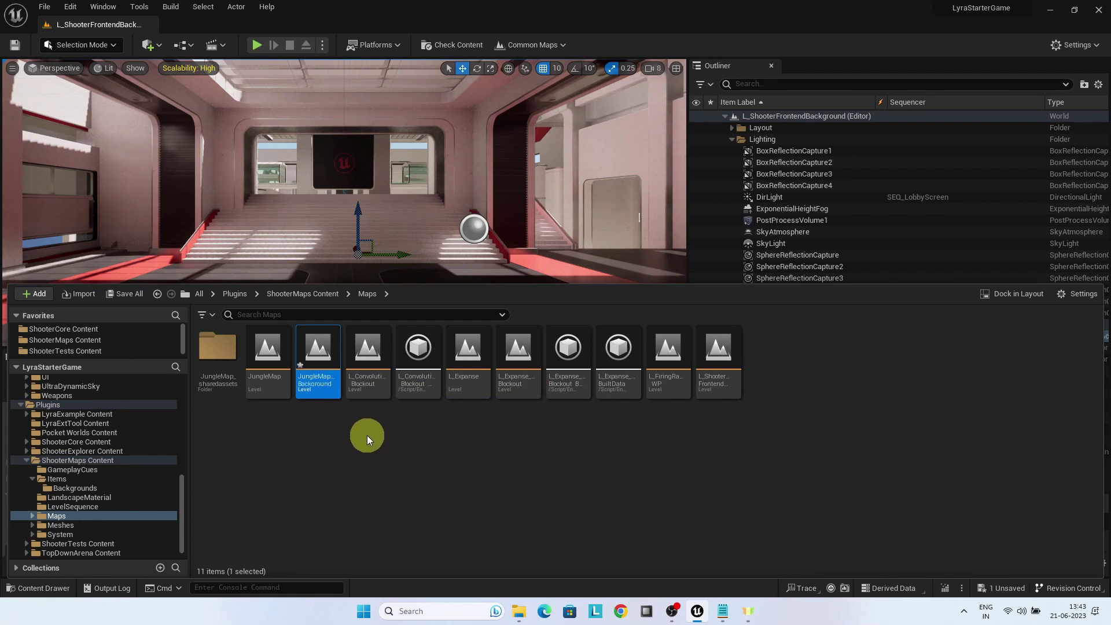
double_click(317, 357)
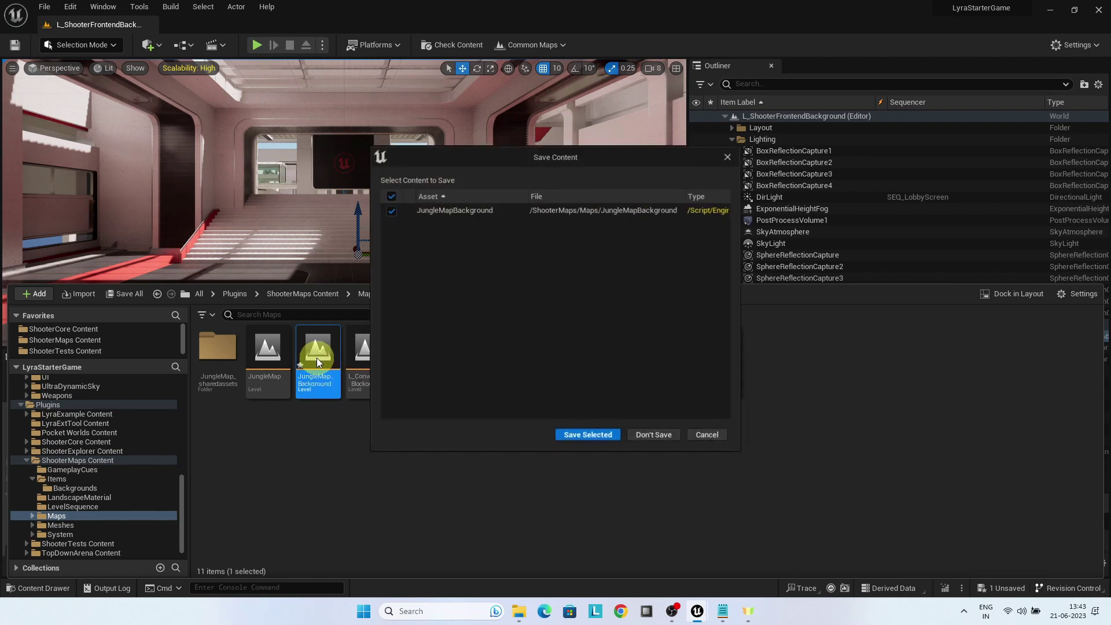
Save pending content, set Default Gameplay Experience to None, and save the level.
left_click(569, 435)
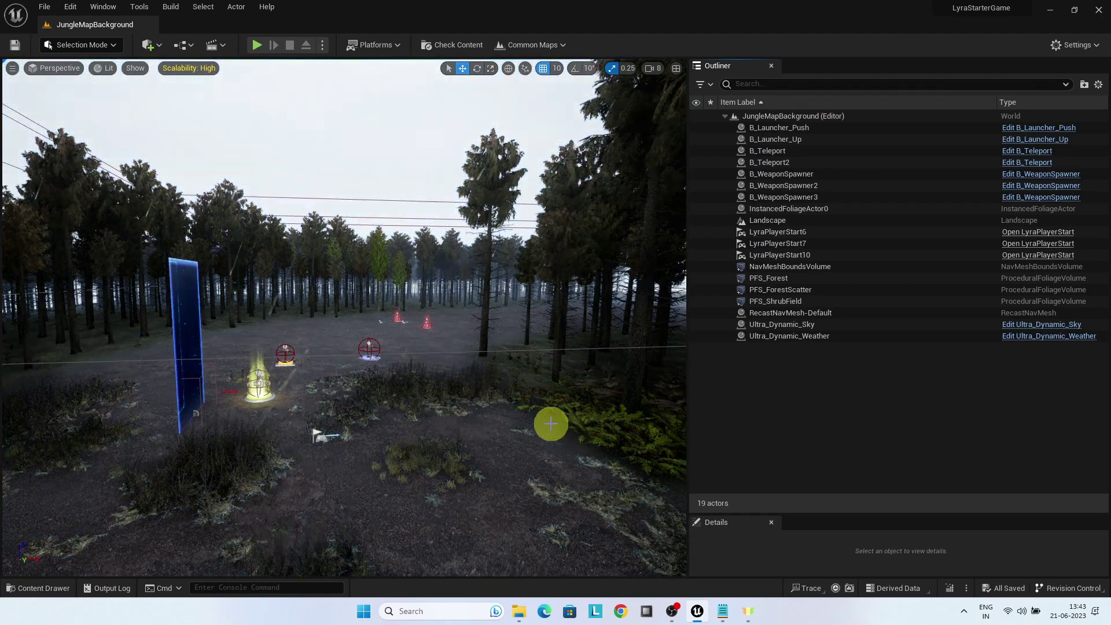
left_click(103, 7)
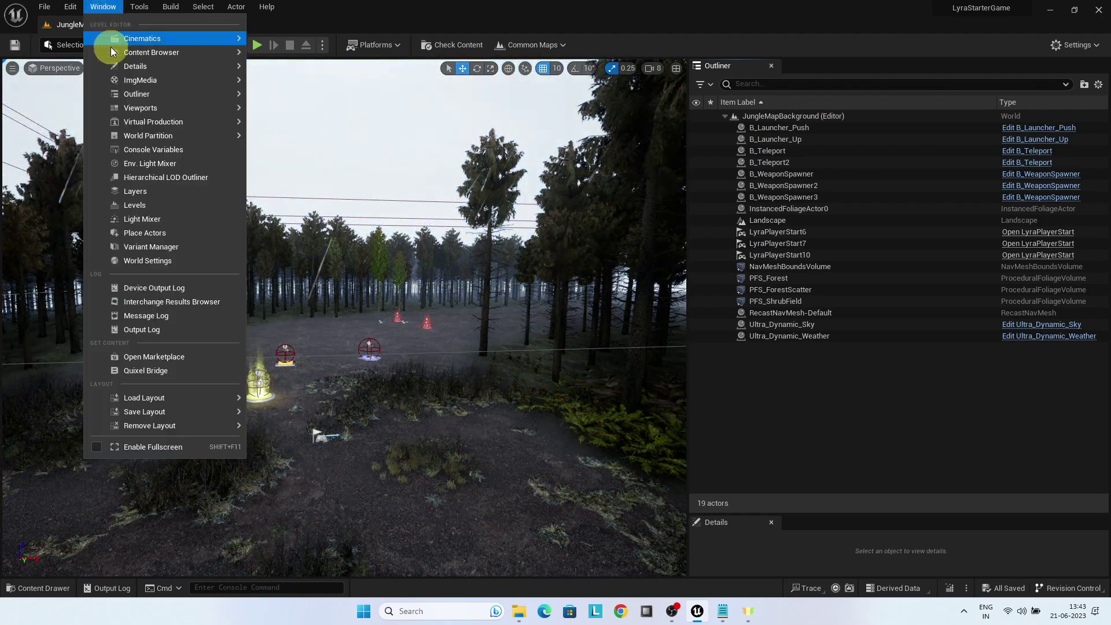
left_click(151, 261)
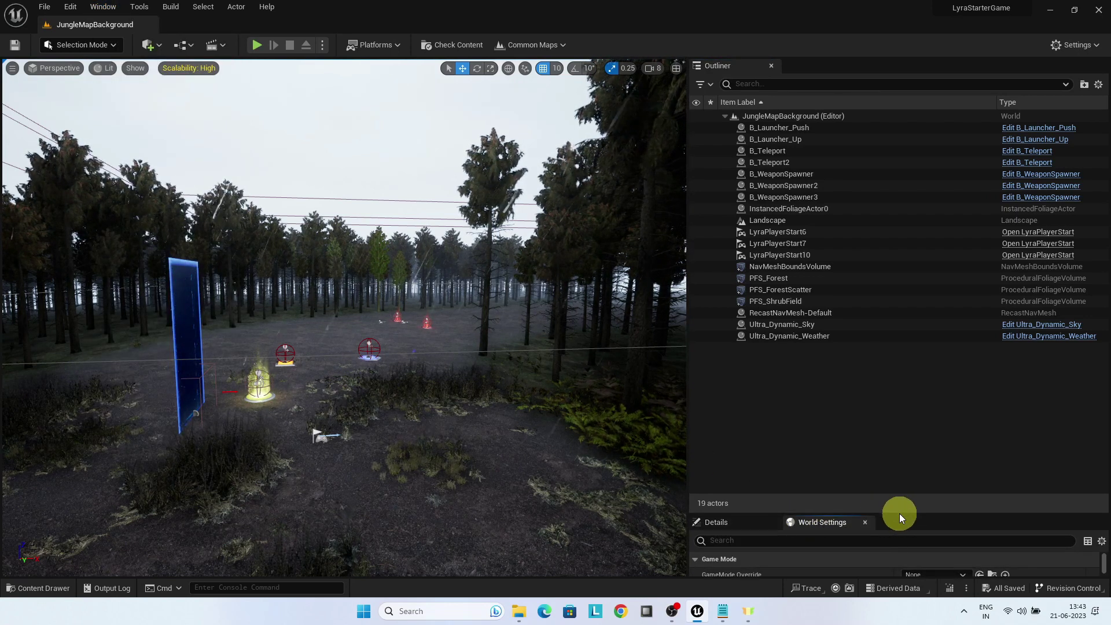
left_click_drag(899, 513, 922, 246)
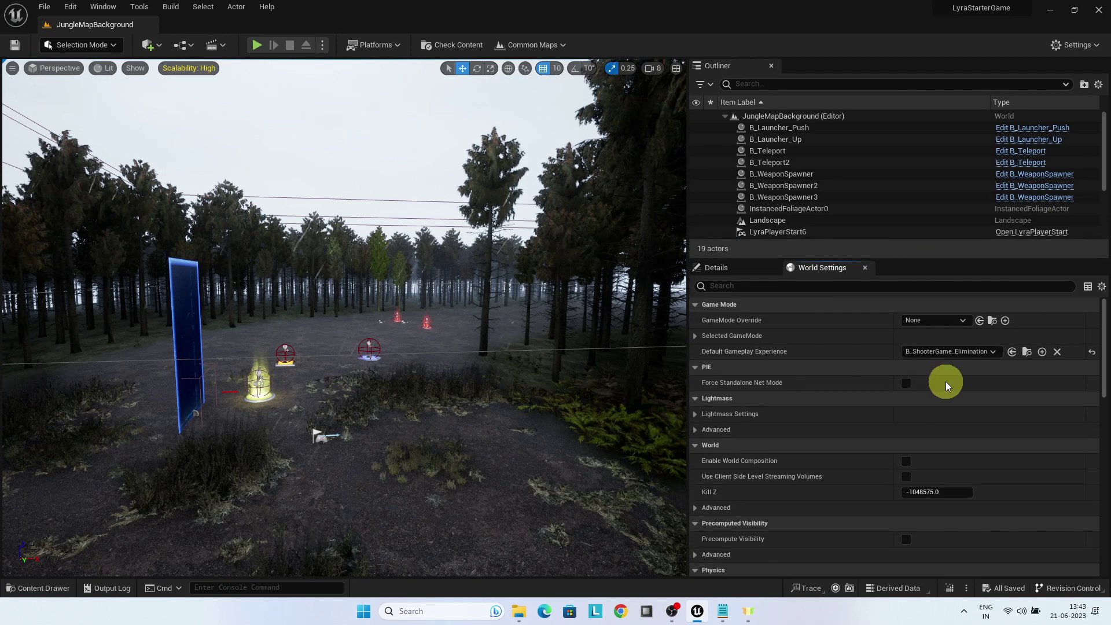
left_click(970, 354)
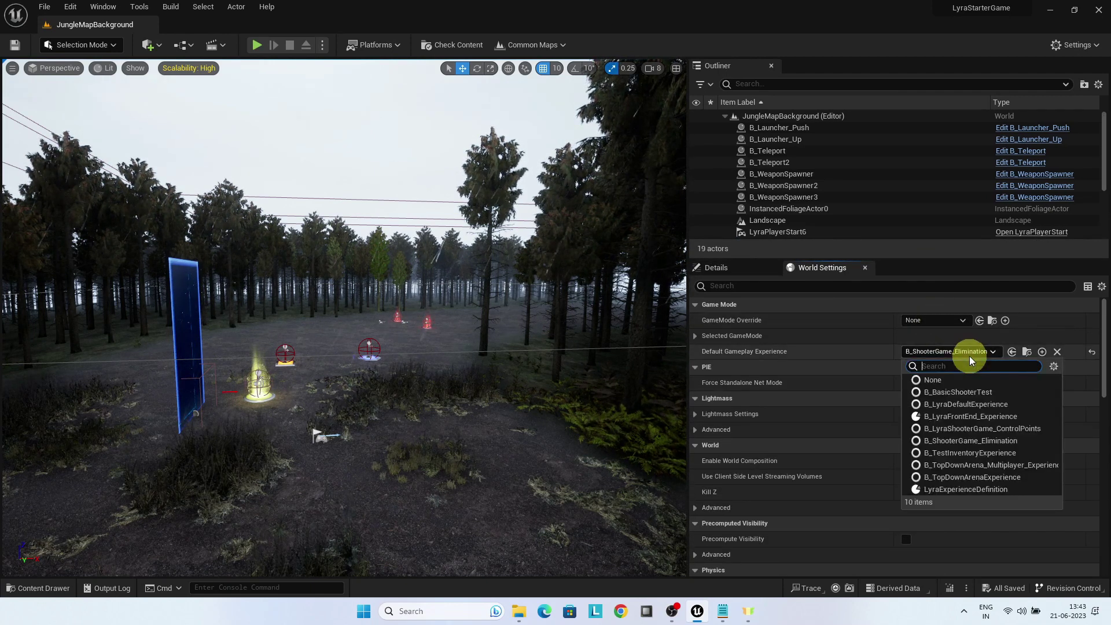
left_click(944, 377)
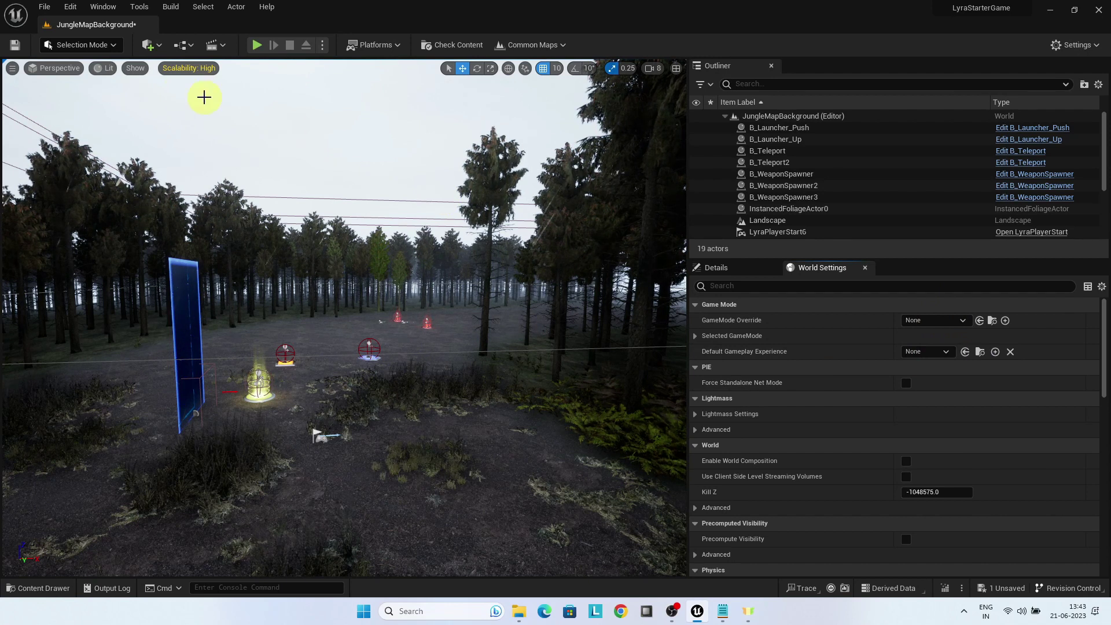
left_click(15, 46)
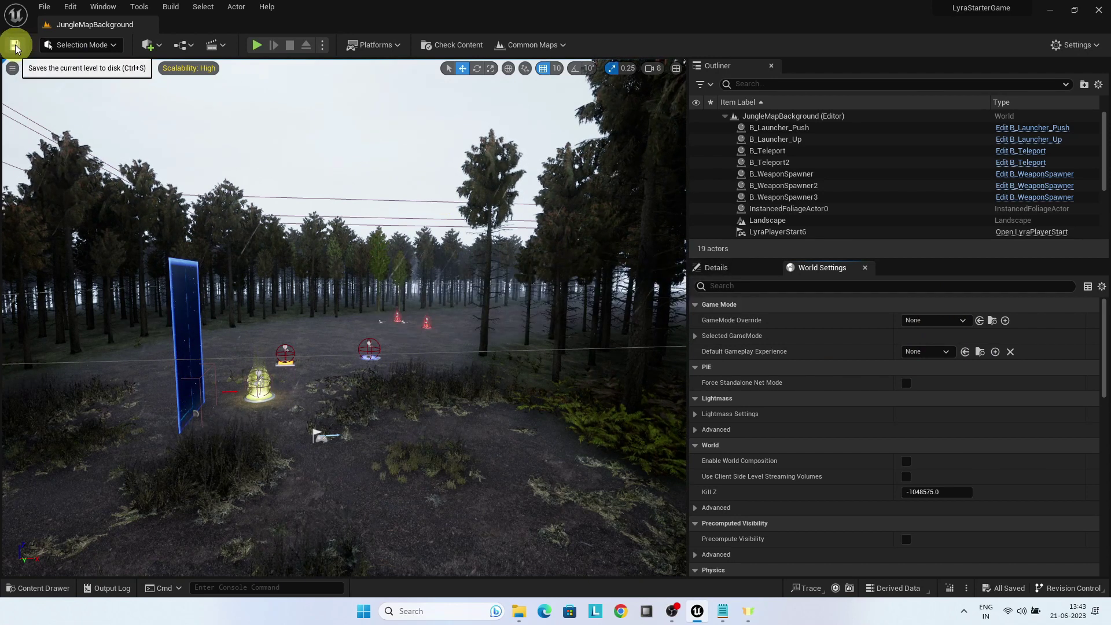
Show the LevelSequence folder and position the viewport over the jungle scene.
right_click_drag(367, 314, 325, 384)
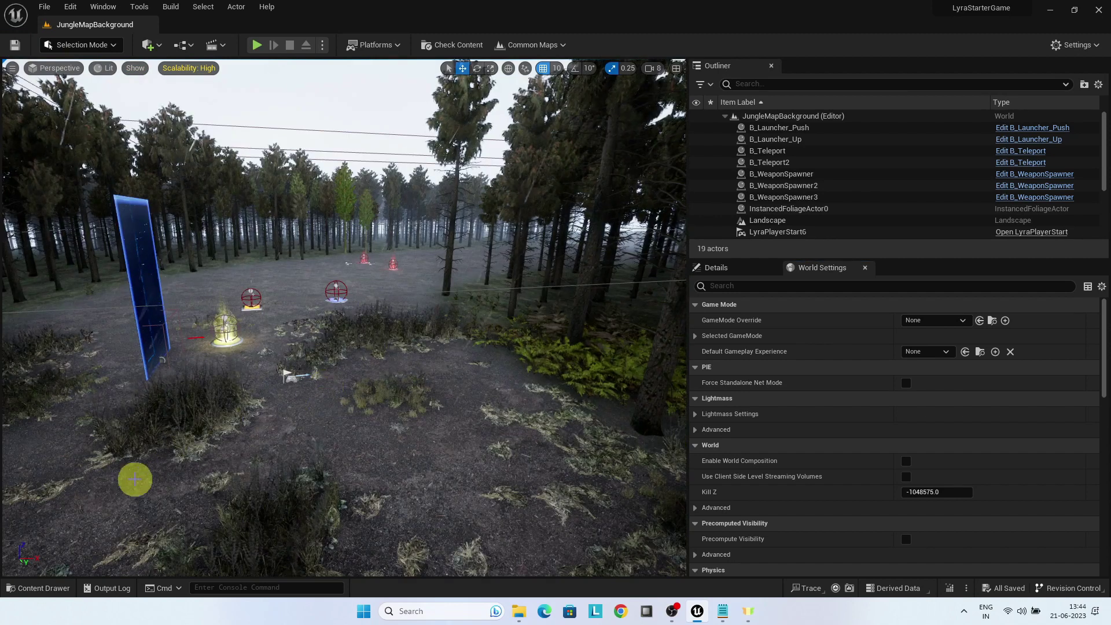
left_click(38, 588)
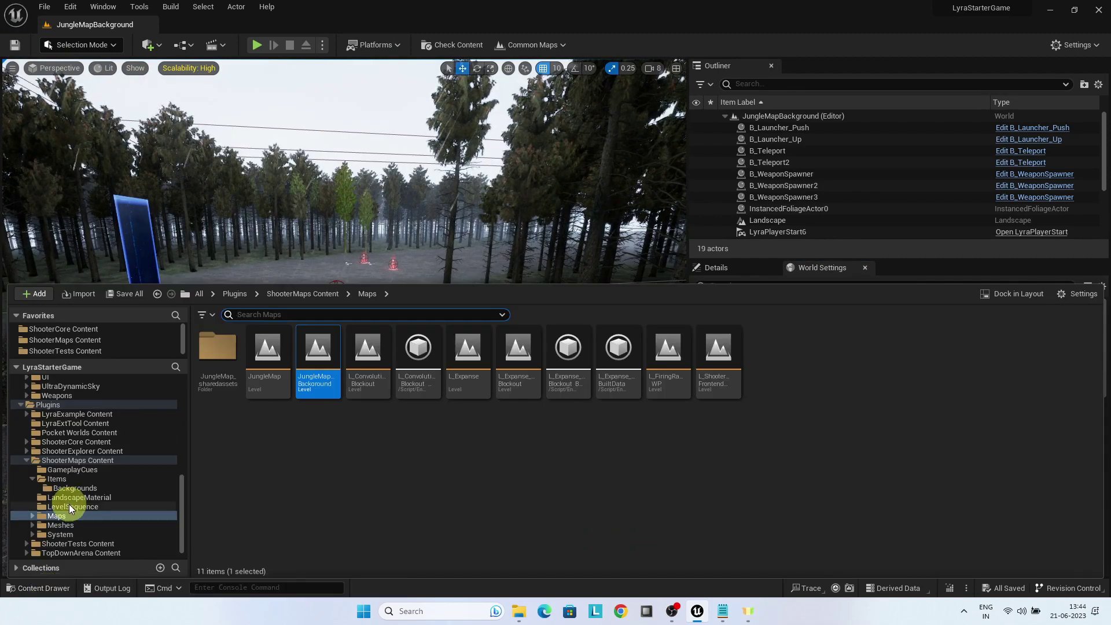
left_click(69, 507)
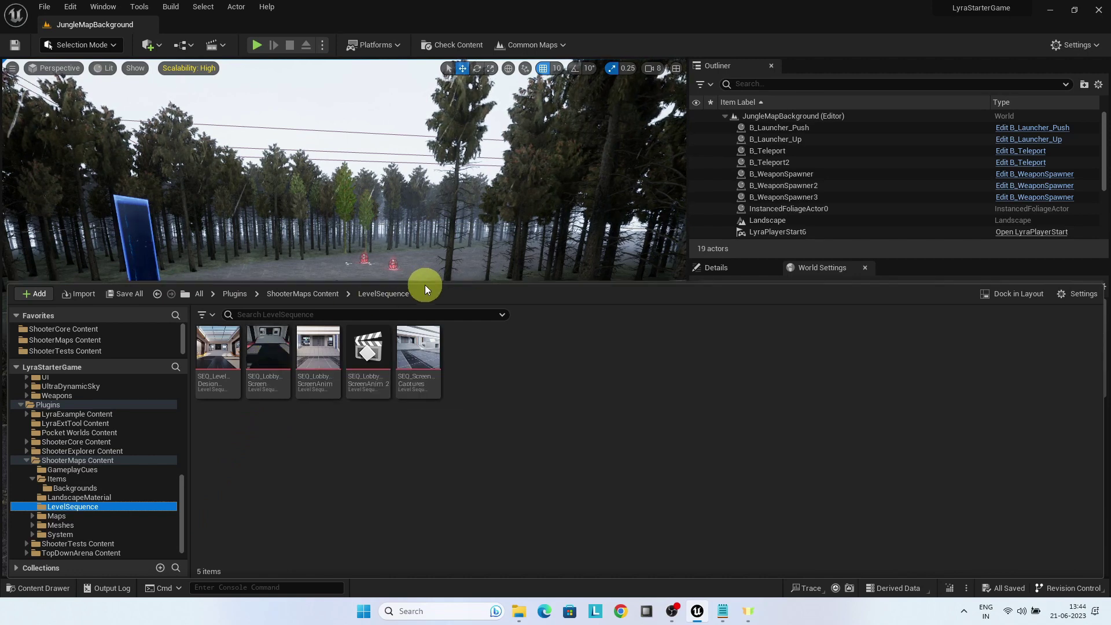
left_click_drag(427, 283, 401, 490)
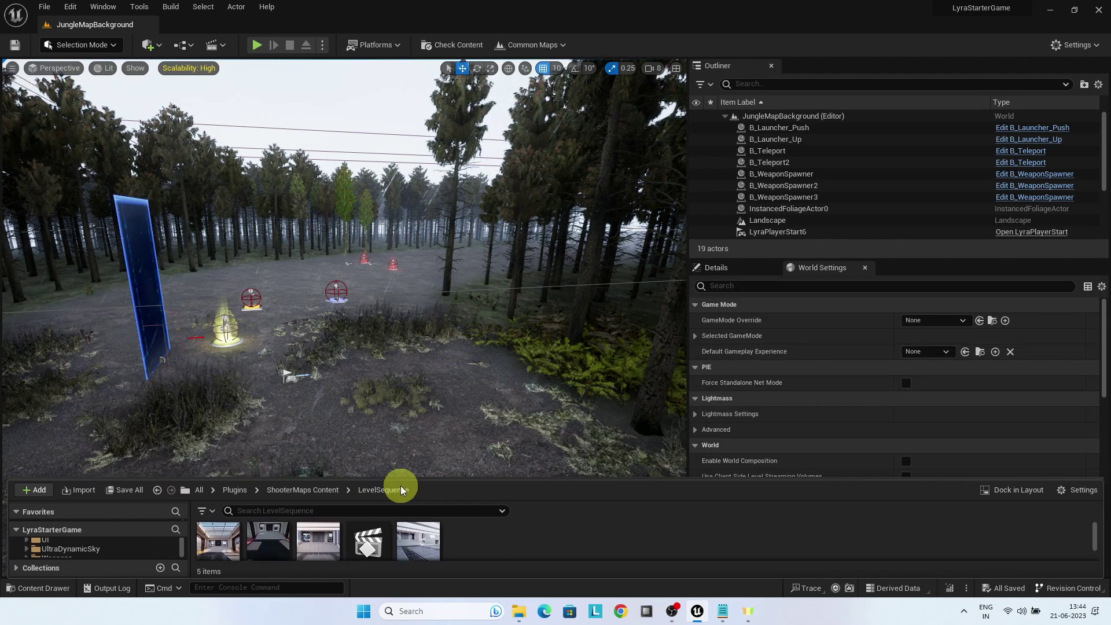
left_click_drag(374, 368, 372, 370)
left_click_drag(166, 509, 360, 389)
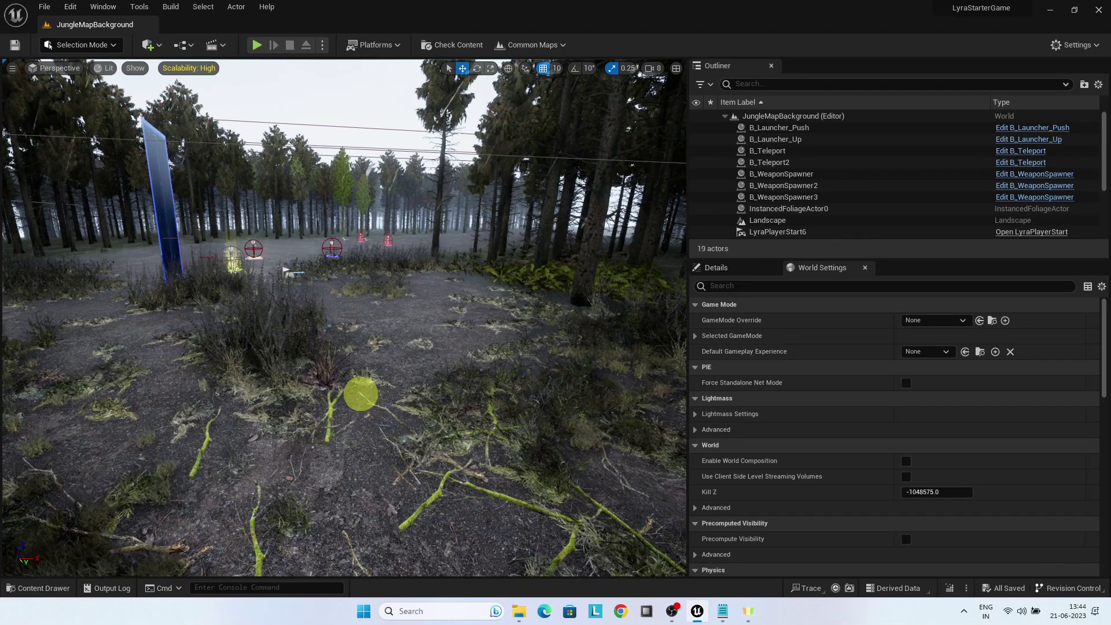
Drag SEQ_LobbyScreen from the Content Drawer into the JungleMapBackground level.
left_click(35, 588)
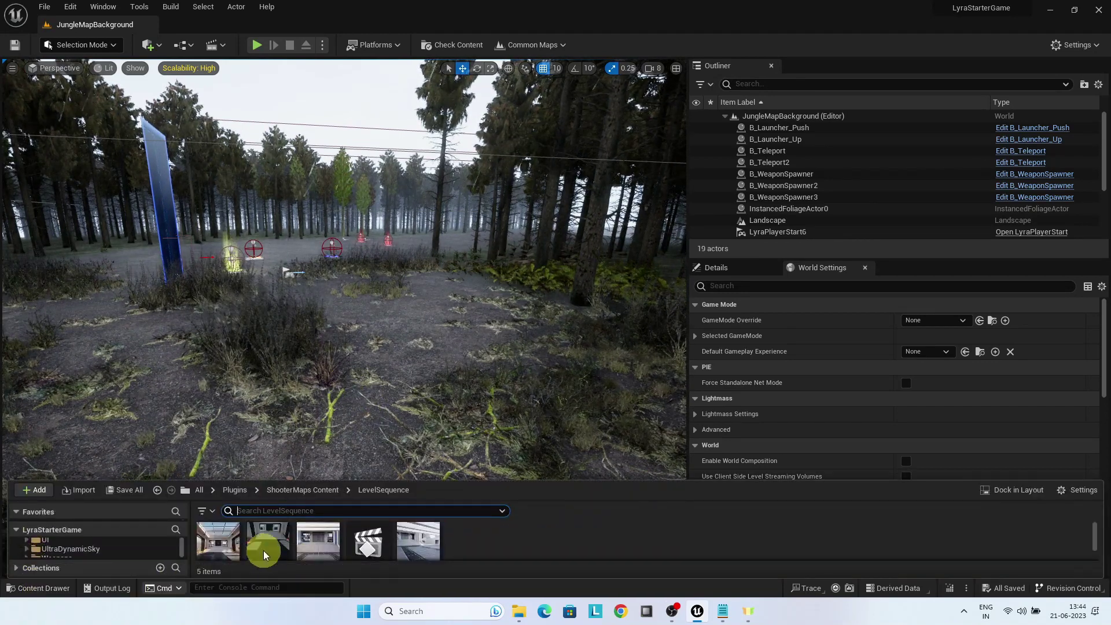
left_click_drag(559, 480, 561, 420)
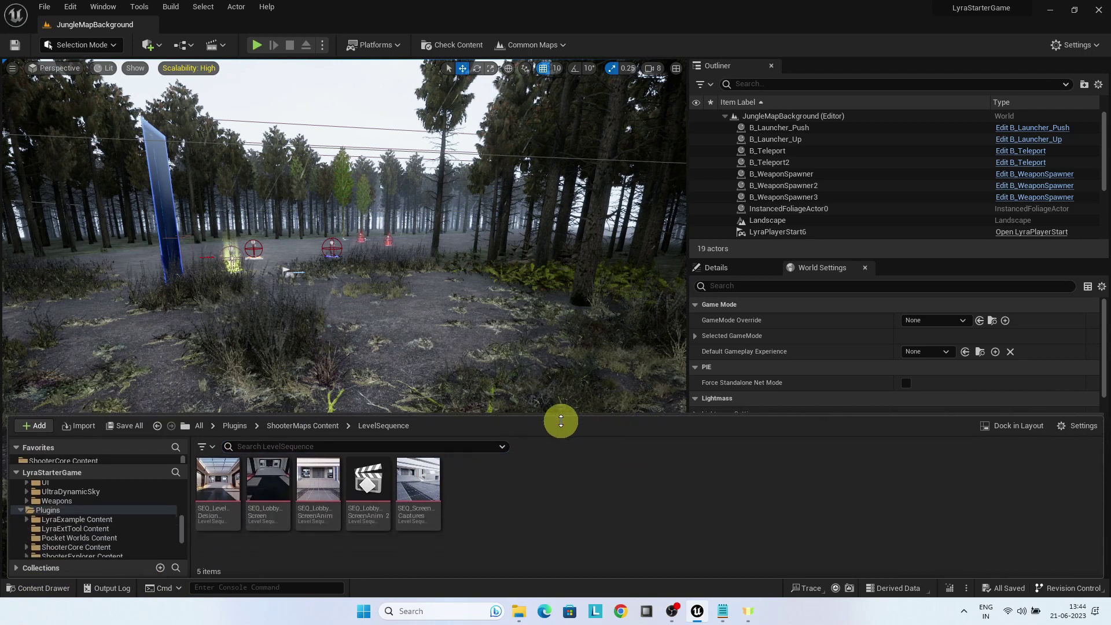
left_click_drag(267, 482, 376, 360)
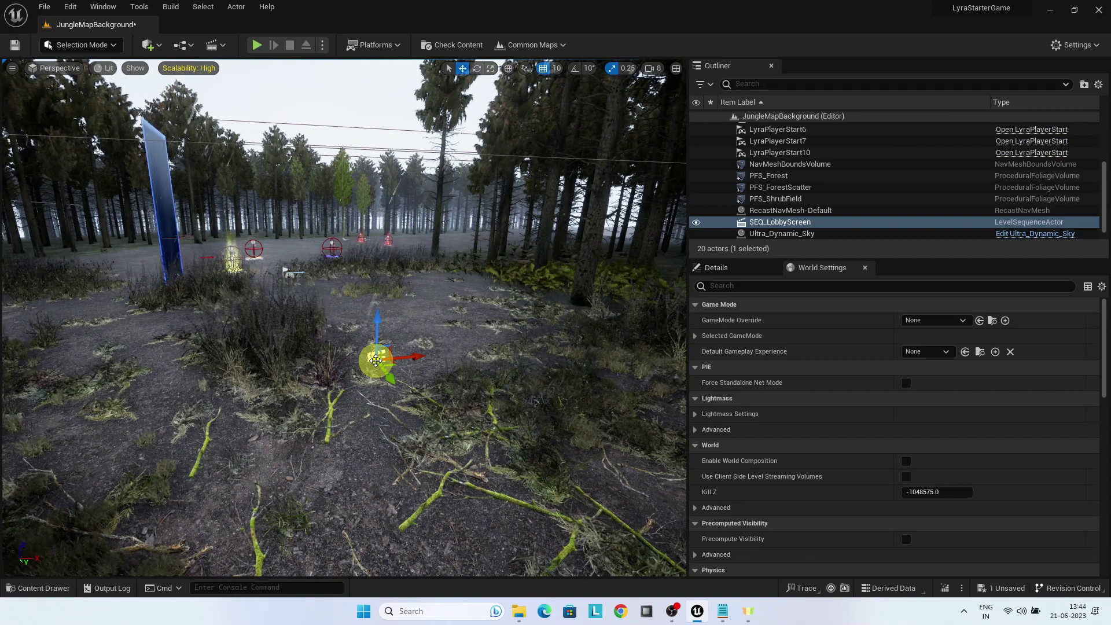
Close World Settings and open SEQ_LobbyScreen in the Sequencer from the Outliner.
left_click(865, 267)
left_click_drag(819, 258, 824, 405)
right_click(793, 322)
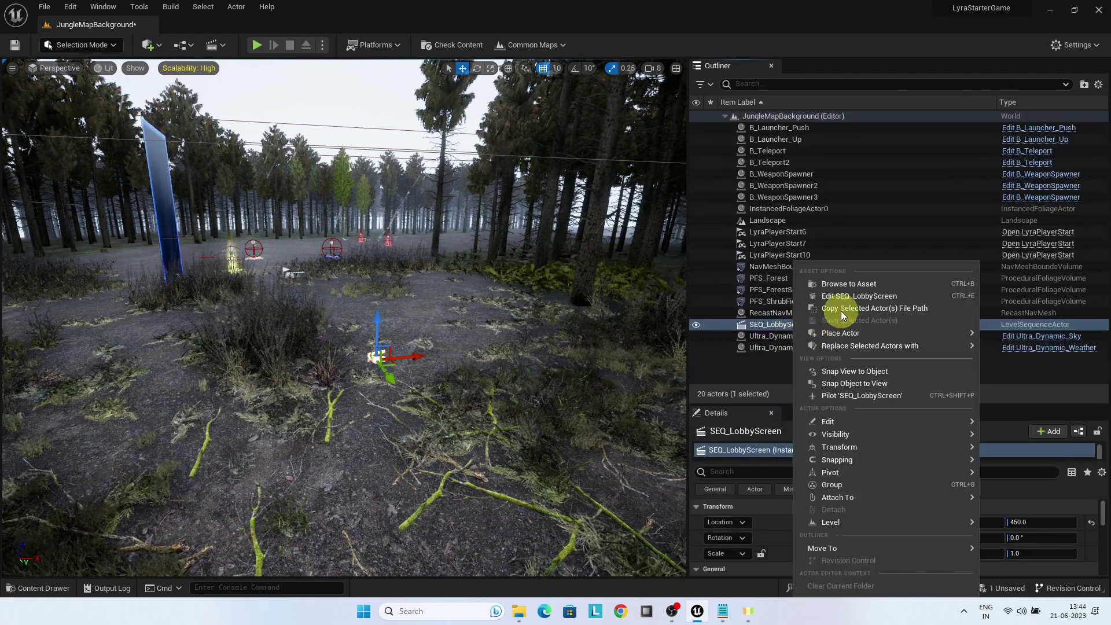
left_click(853, 295)
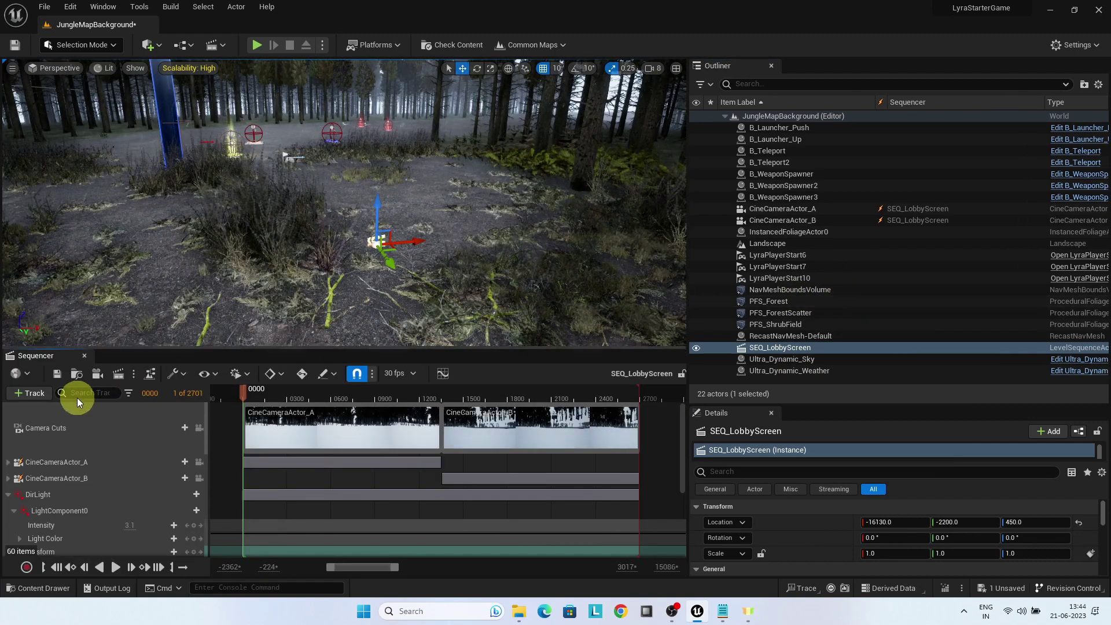
Delete the CineCameraActor_B track and its orphaned second camera cut.
left_click(68, 481)
key("Delete")
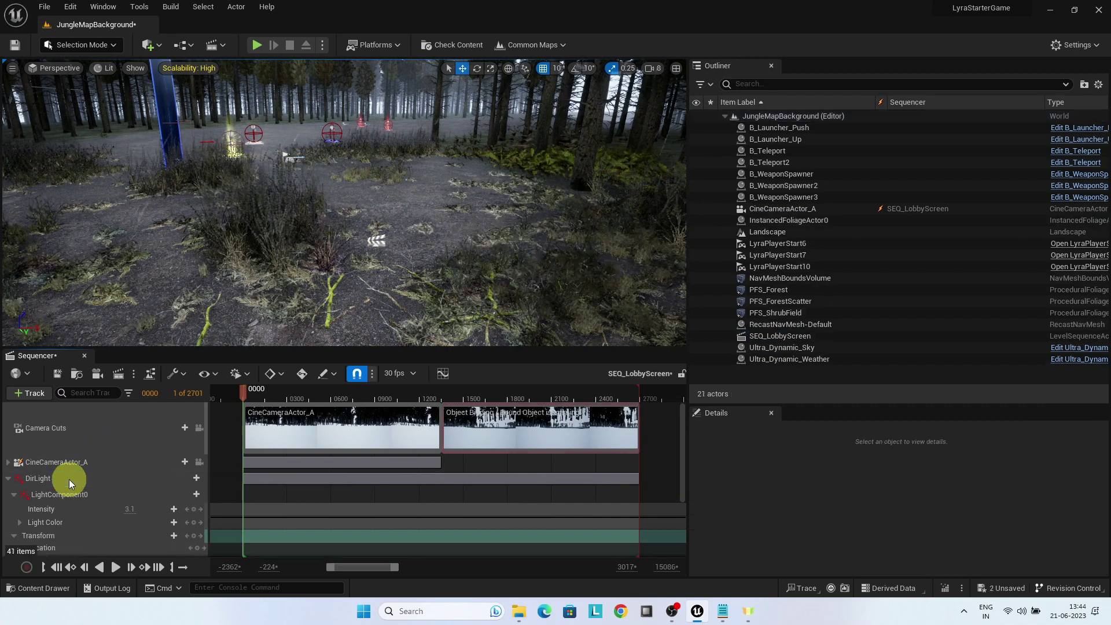
left_click(503, 424)
key("Delete")
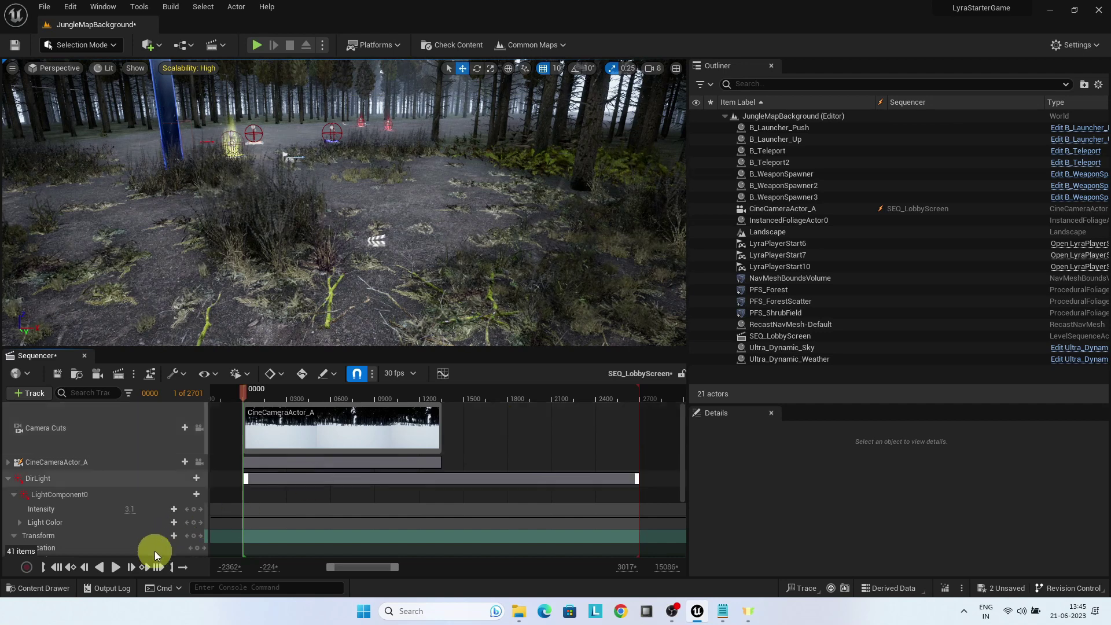
Move the sequence end marker back to where the first camera shot ends.
left_click(158, 567)
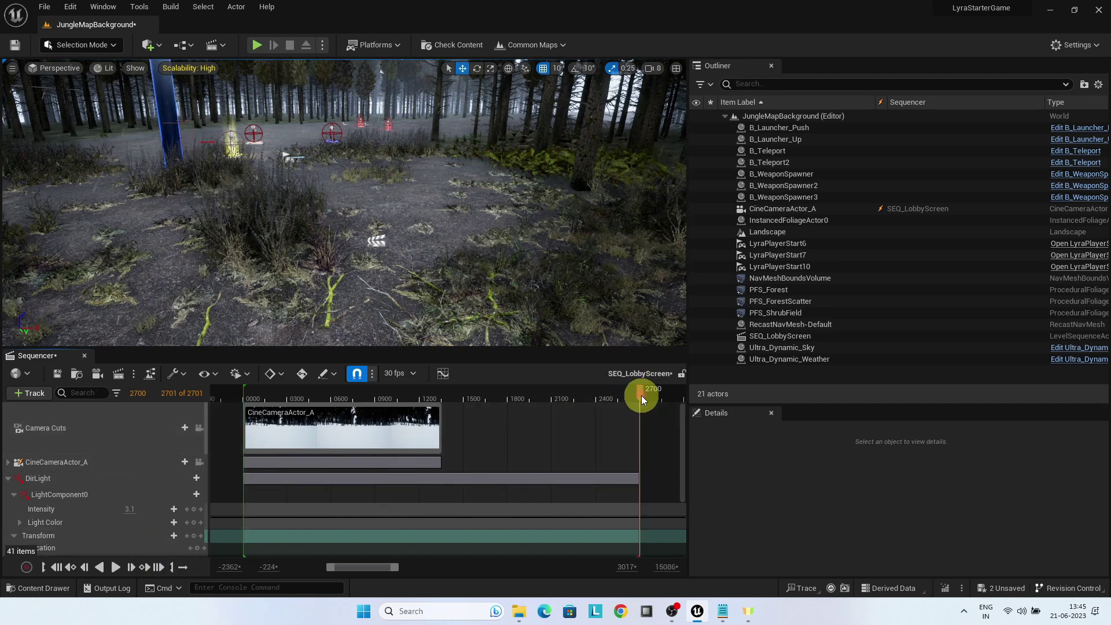
left_click_drag(641, 396, 583, 396)
left_click_drag(487, 400, 389, 399)
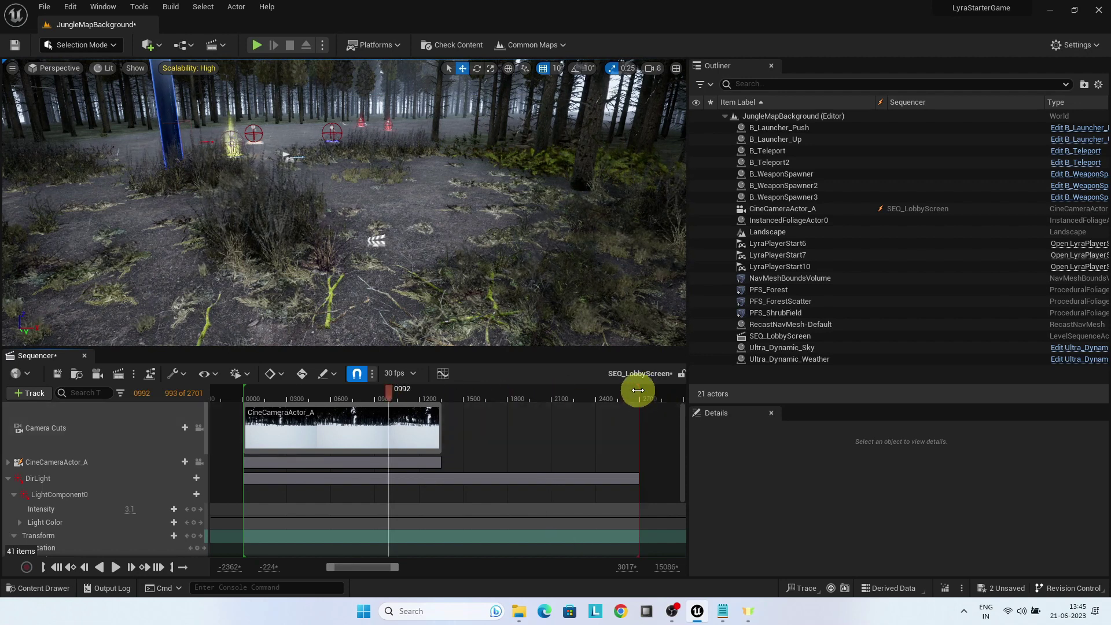
left_click_drag(612, 390, 440, 391)
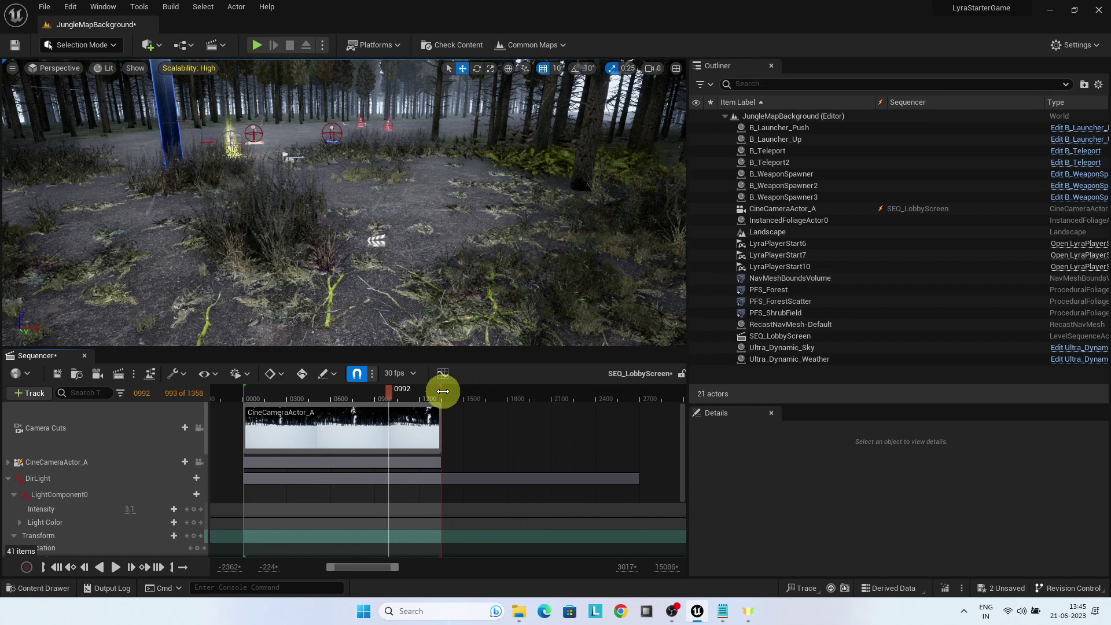
left_click(521, 480)
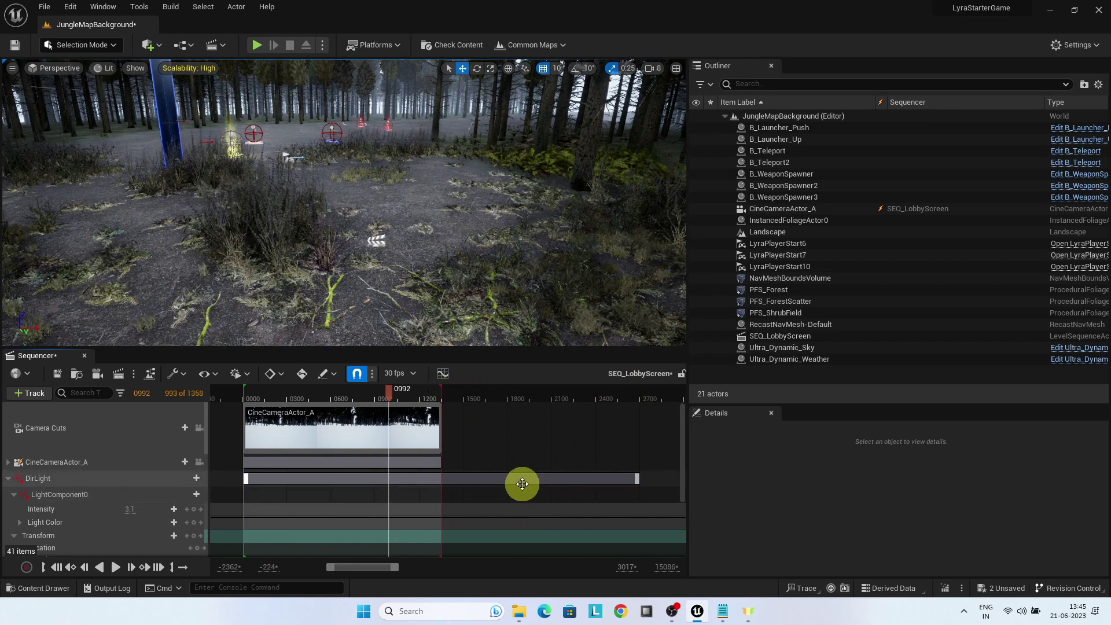
left_click(478, 510)
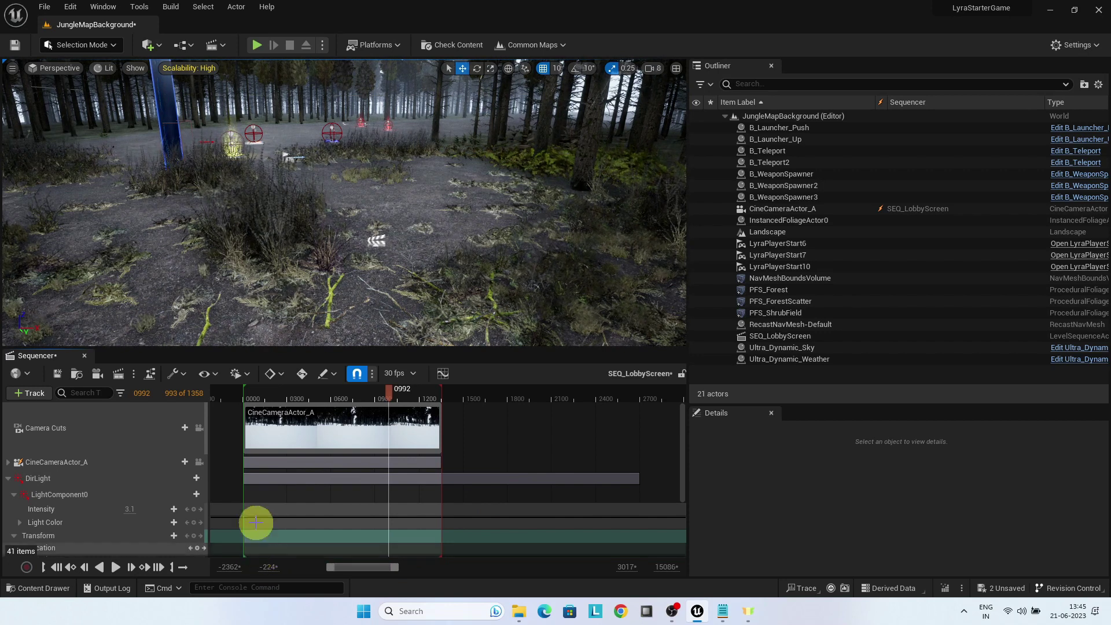
At frame 0, set CineCameraActor_A's Transform Location Z to 250, then scrub to preview the move.
scroll(116, 501, "down", 3)
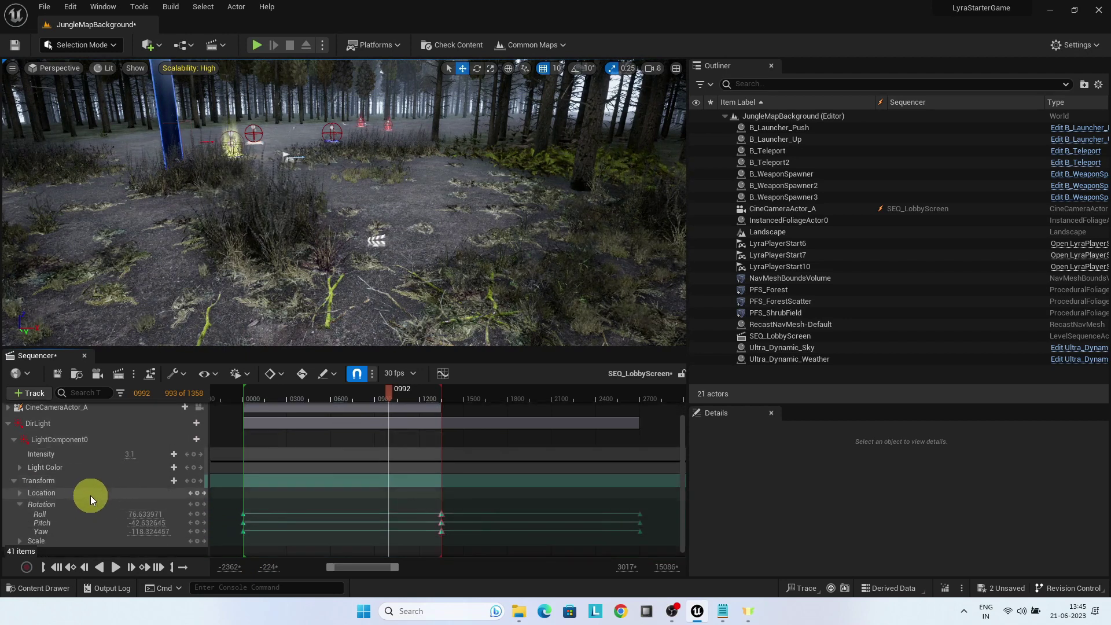
left_click(8, 408)
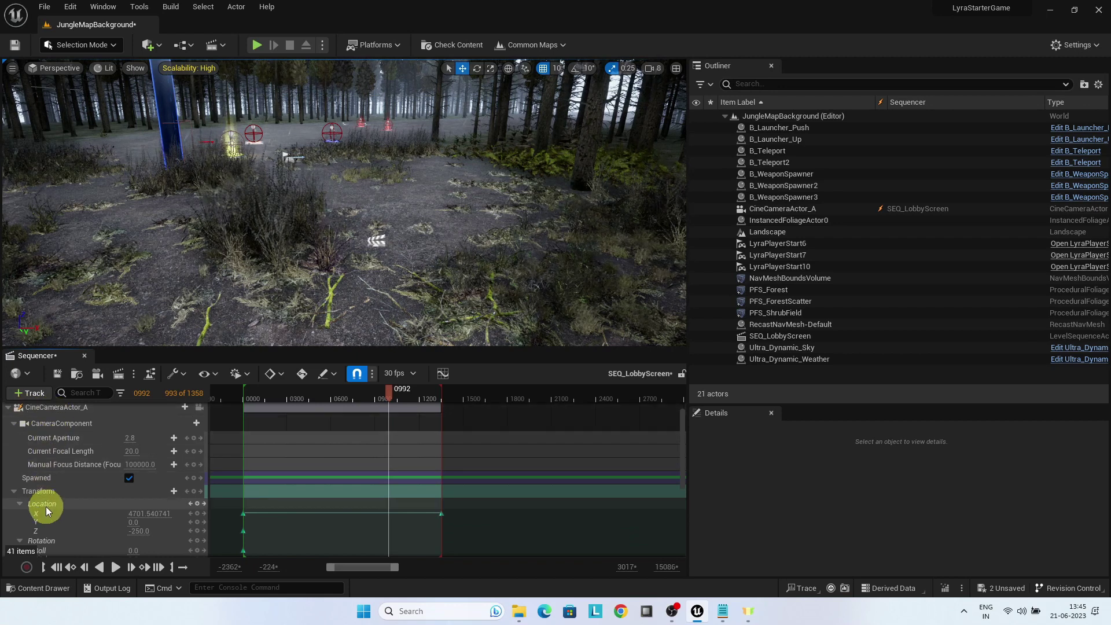
scroll(47, 506, "down", 1)
scroll(46, 506, "down", 2)
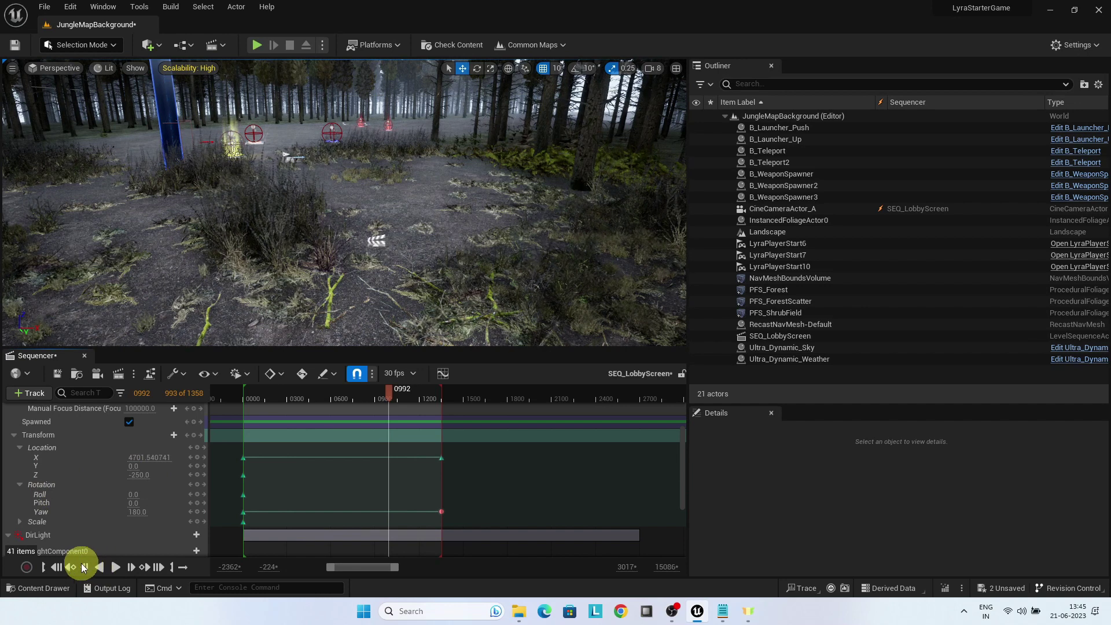
left_click(59, 570)
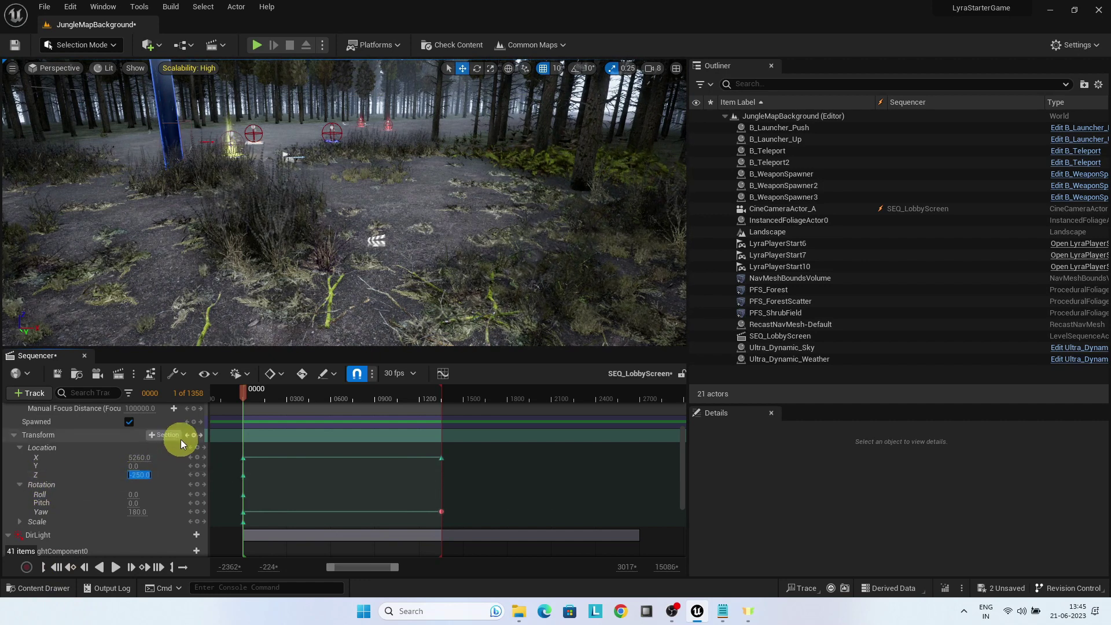
type("250")
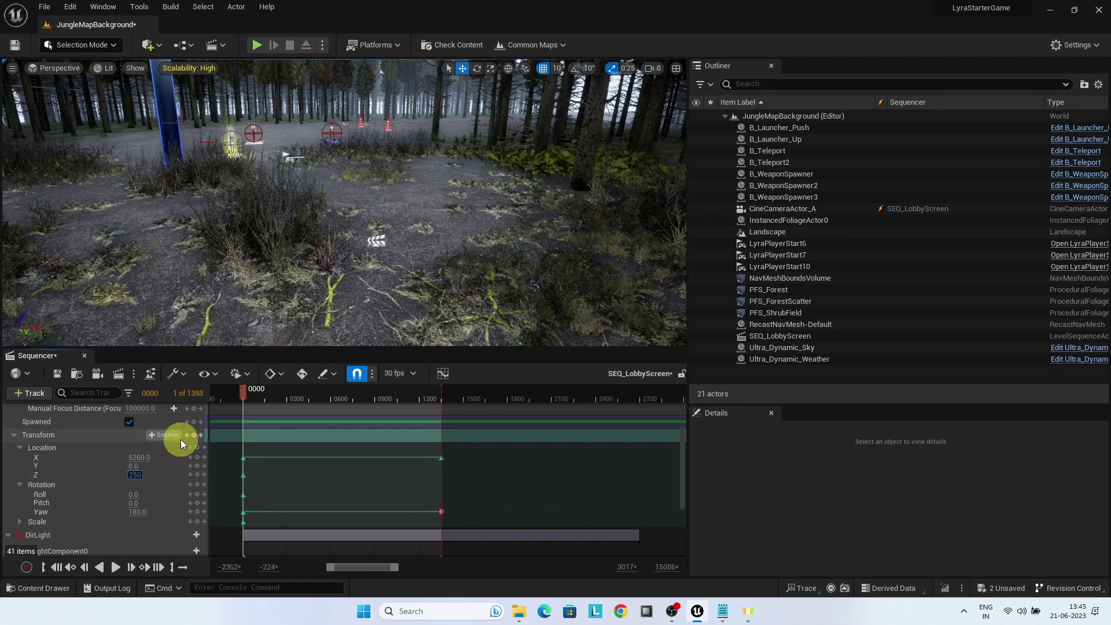
key("Return")
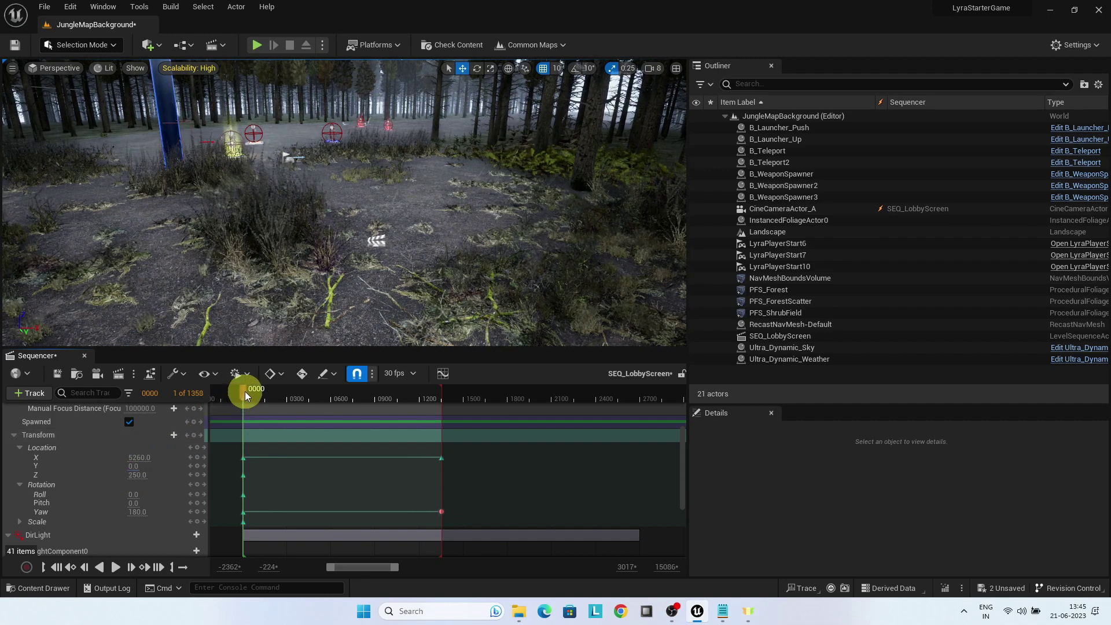
mouse_move(249, 394)
left_mouse_down()
mouse_move(442, 397)
mouse_move(249, 400)
left_mouse_up()
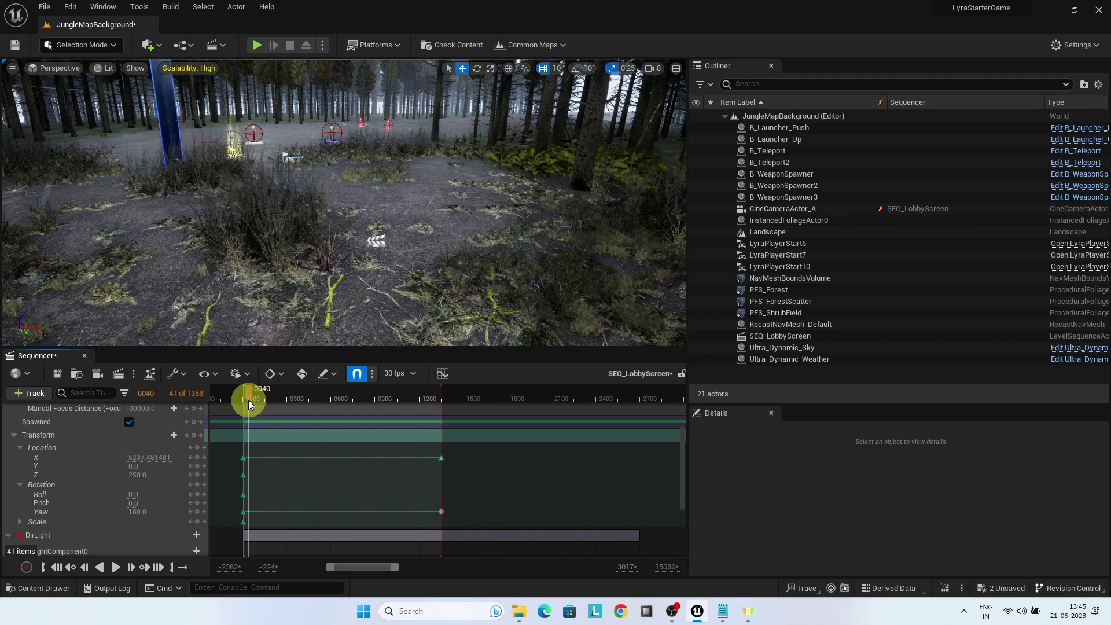
Save all changes and select the SEQ_LobbyScreen actor to show its details.
left_click(41, 7)
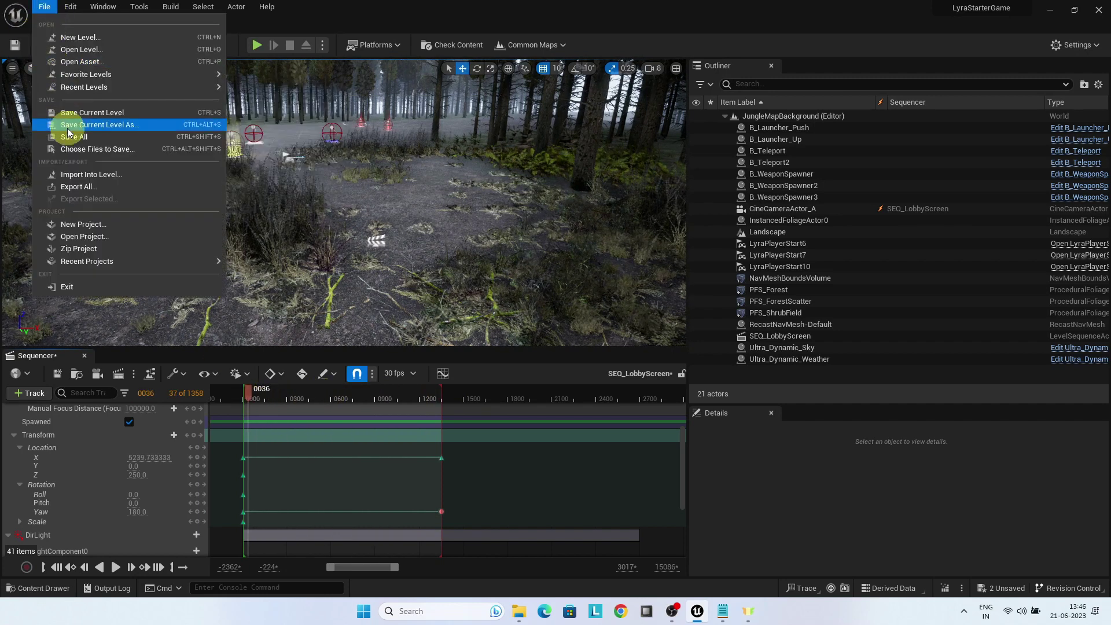
left_click(71, 138)
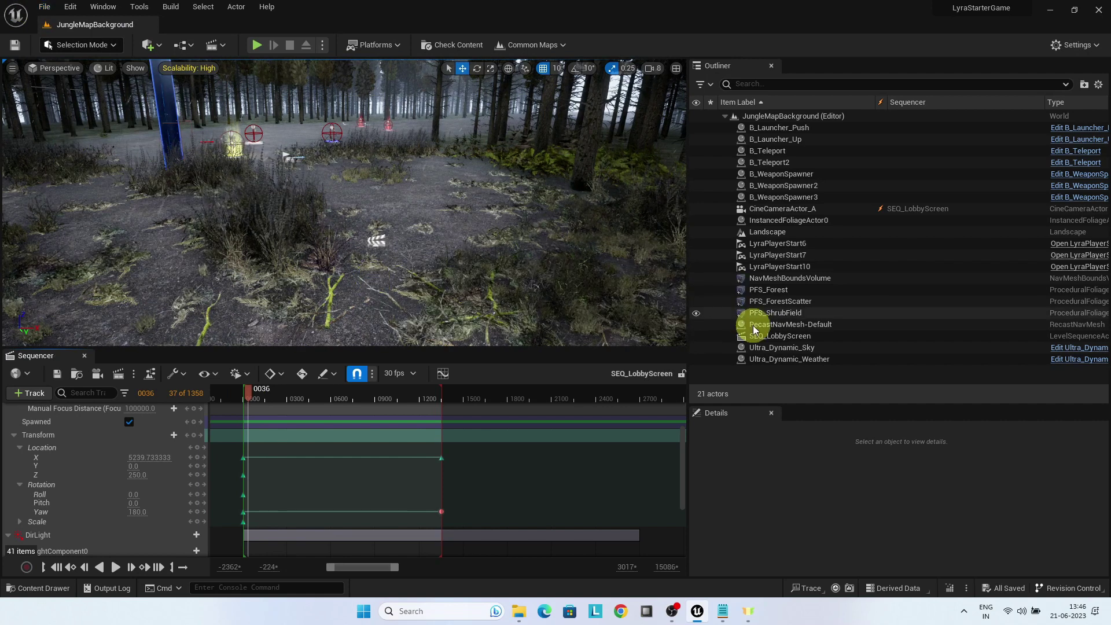
left_click(770, 338)
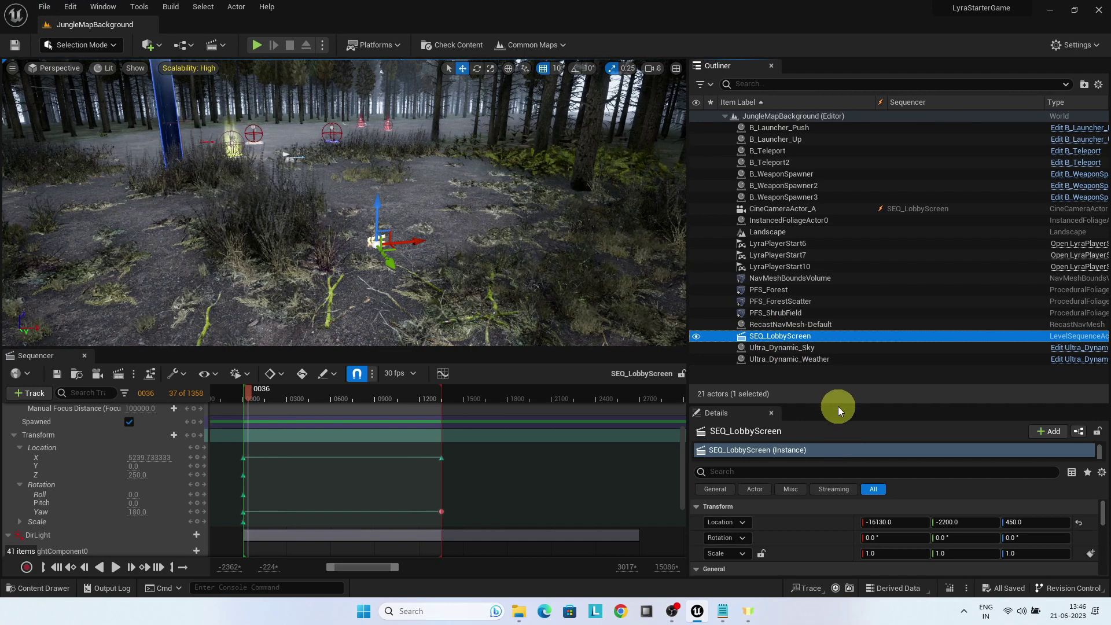
left_click_drag(838, 405, 853, 224)
Enable Auto Play with Loop Indefinitely on SEQ_LobbyScreen and save all.
left_click(866, 503)
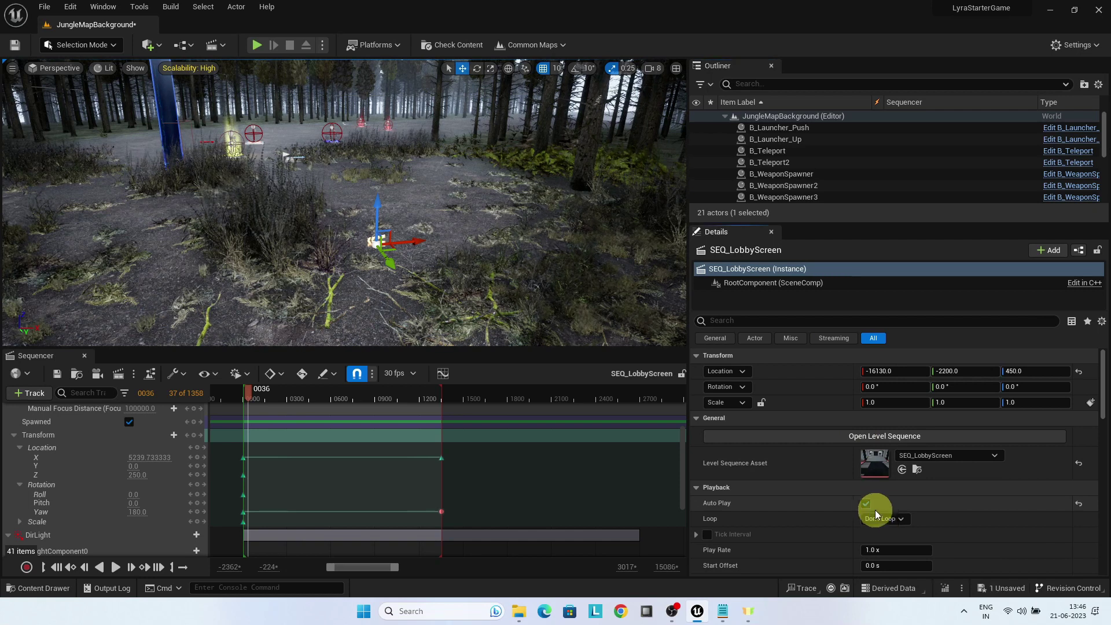
left_click(891, 518)
left_click(895, 531)
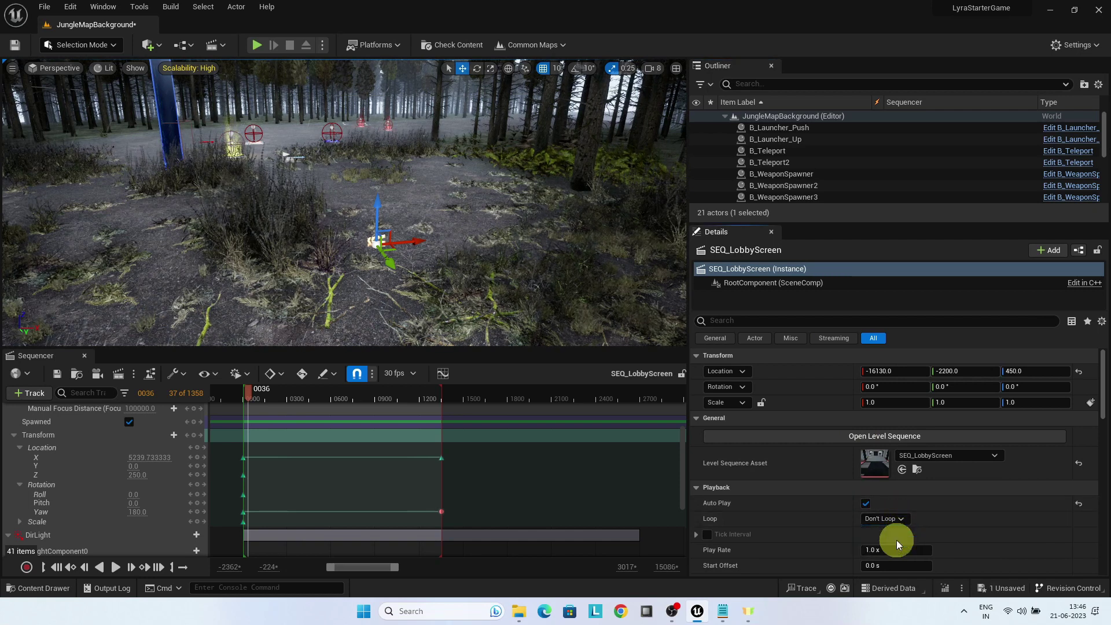
left_click(45, 7)
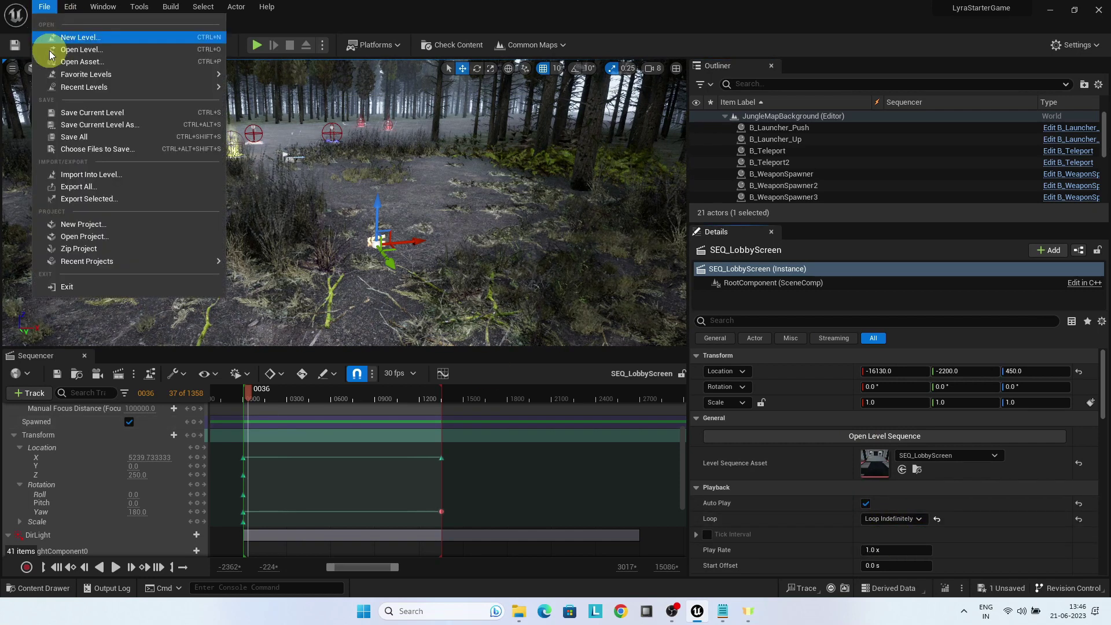
left_click(75, 137)
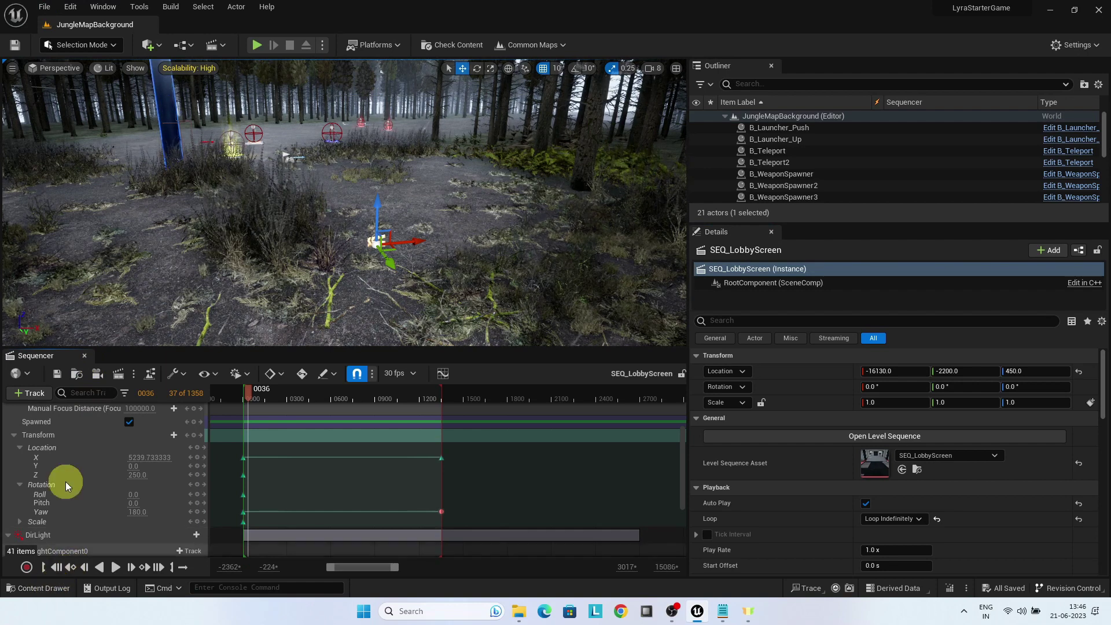
Close Sequencer and open ShooterGameLobbyBG from ShooterMaps Content > Items > Backgrounds.
left_click(85, 355)
left_click(63, 587)
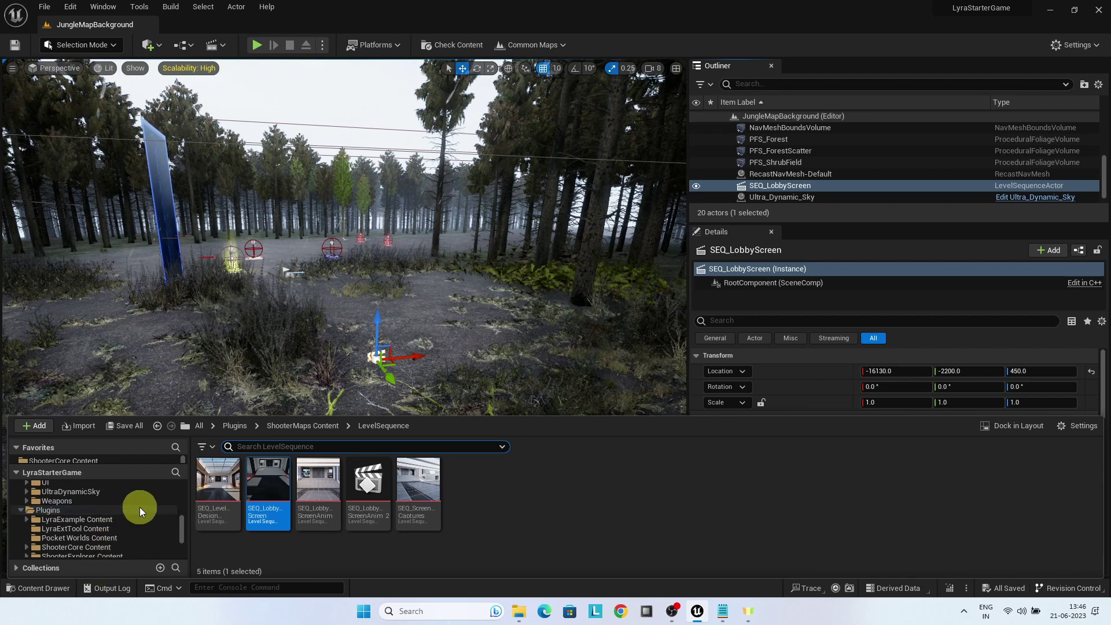
scroll(140, 507, "down", 1)
scroll(145, 510, "down", 4)
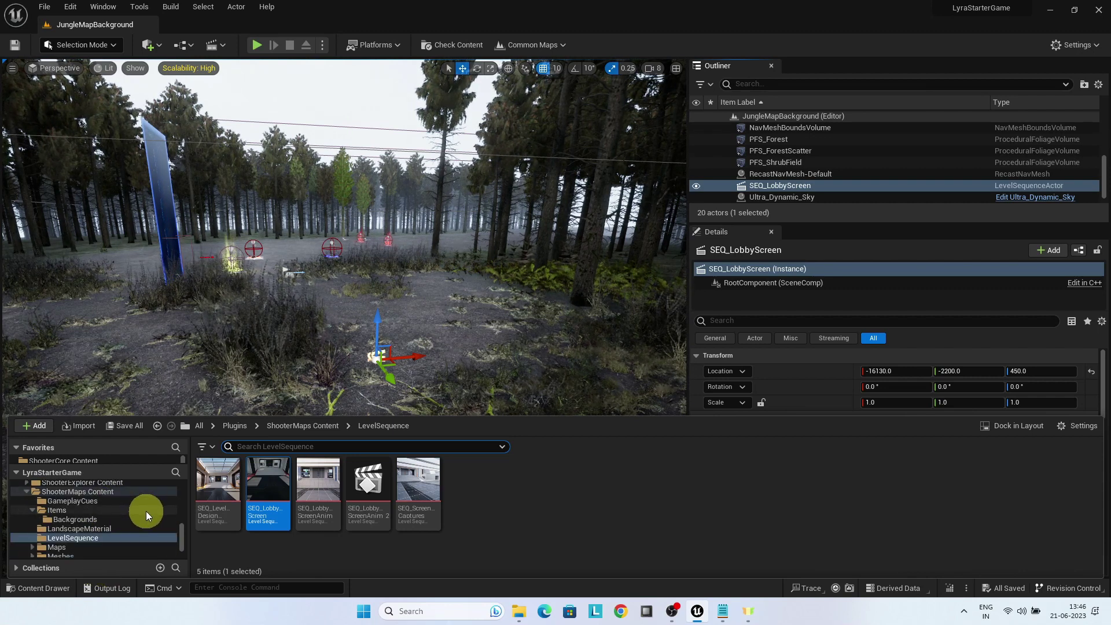
left_click(90, 501)
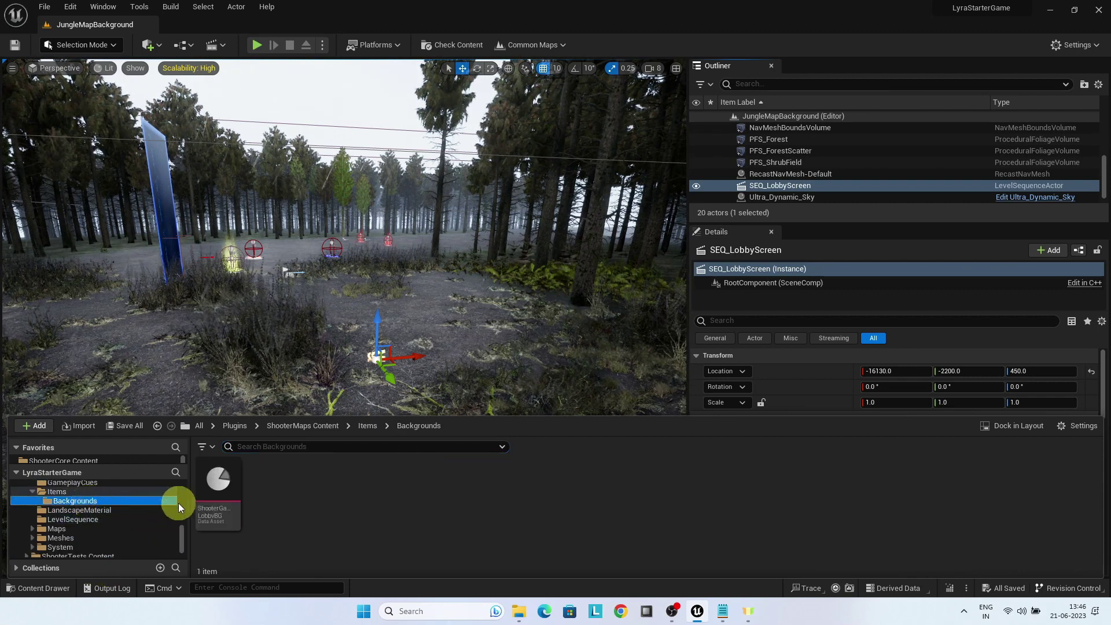
double_click(217, 489)
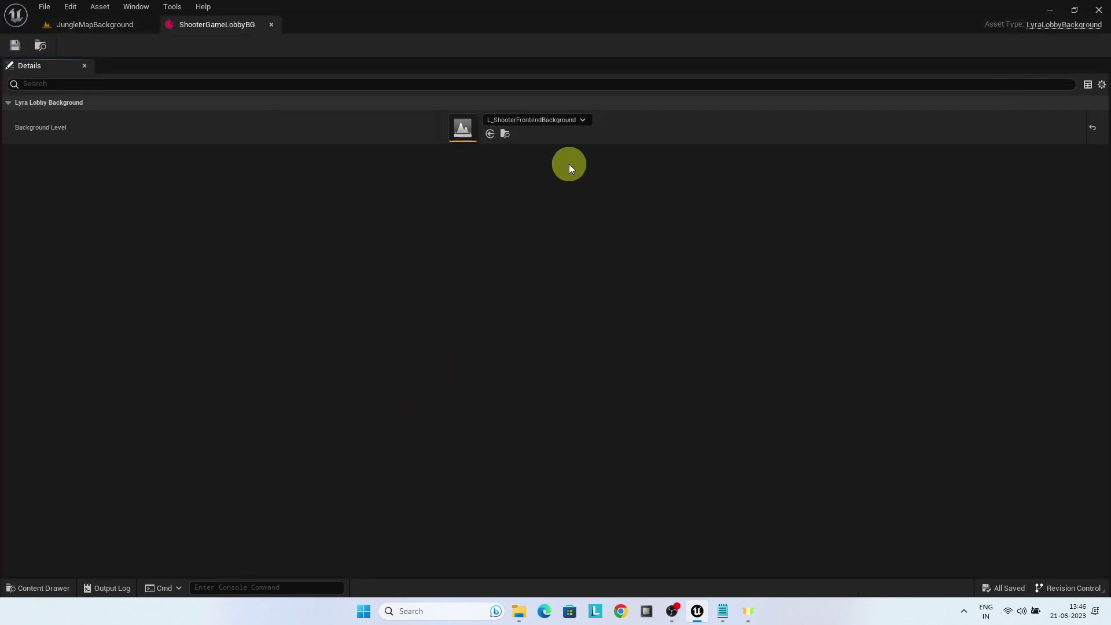
Set the Background Level to JungleMapBackground and save the asset.
left_click(583, 119)
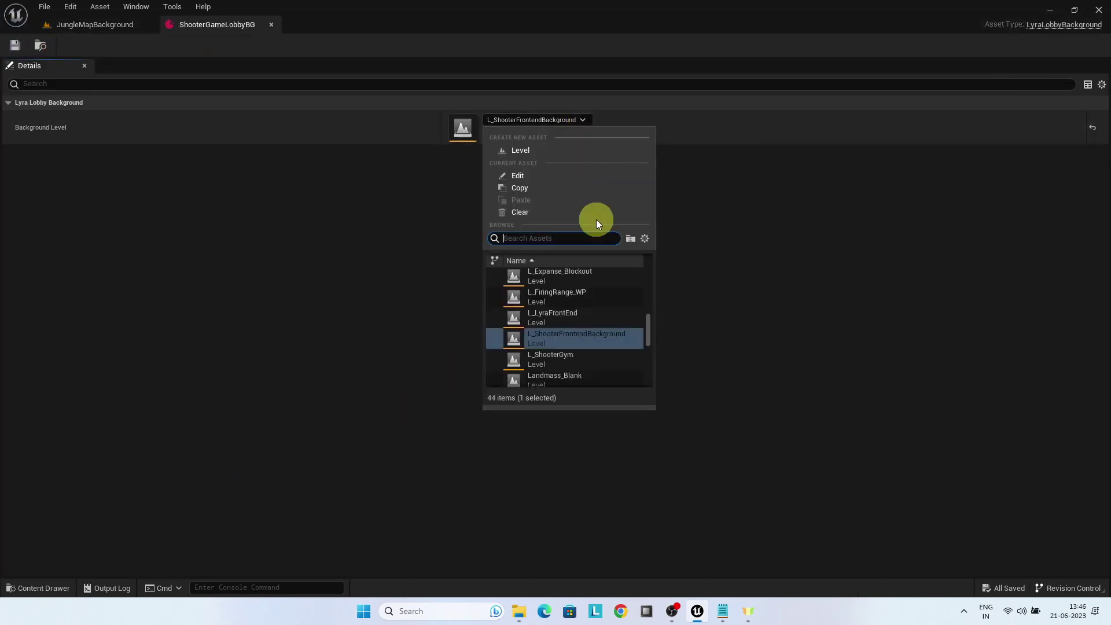
type("jung")
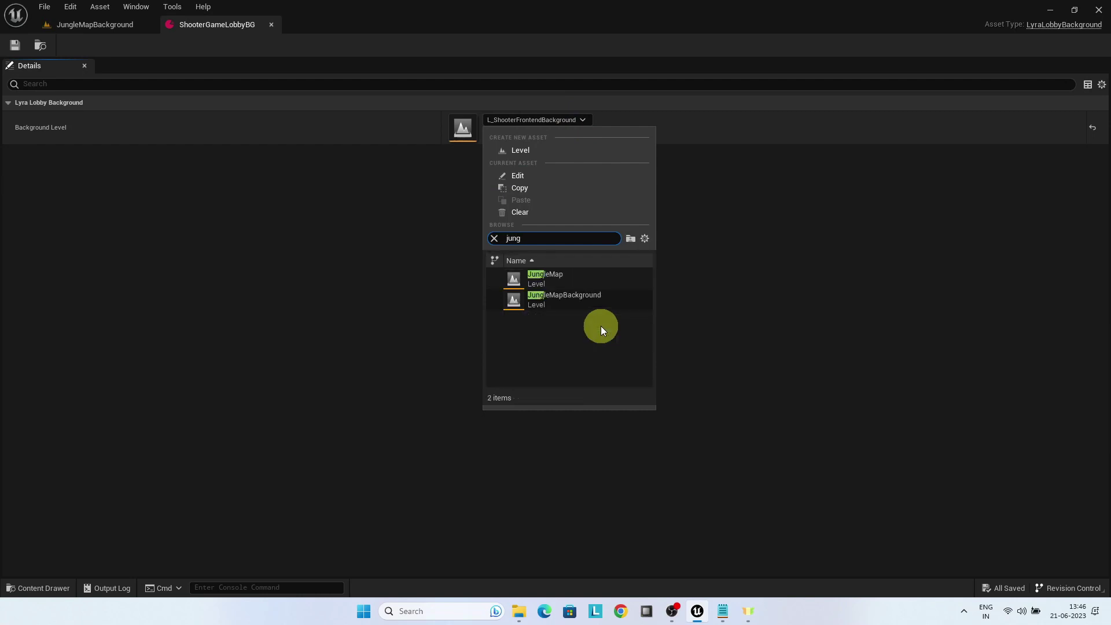
left_click(587, 307)
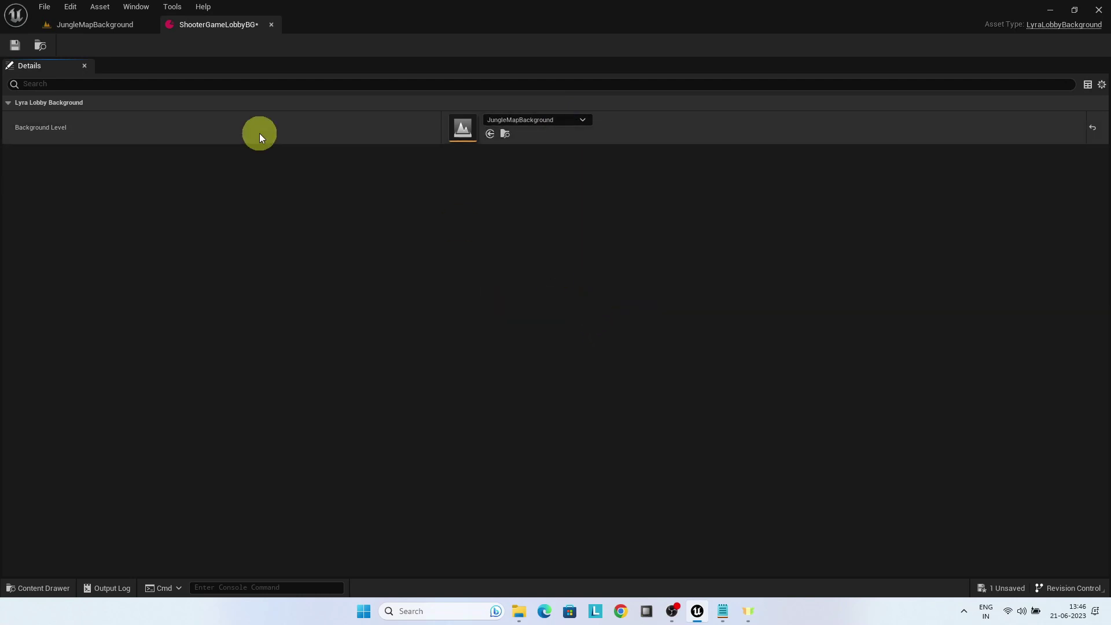
left_click(15, 45)
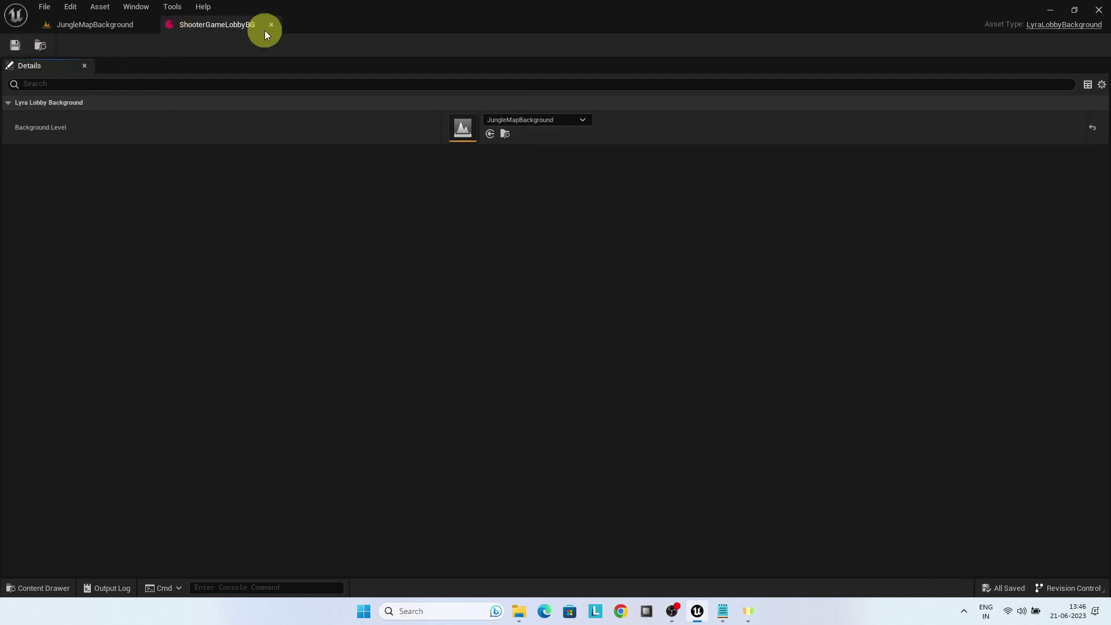
Browse the Content Drawer to System > FrontEnd > Maps and open L_LyraFrontEnd.
left_click(67, 587)
scroll(175, 512, "down", 3)
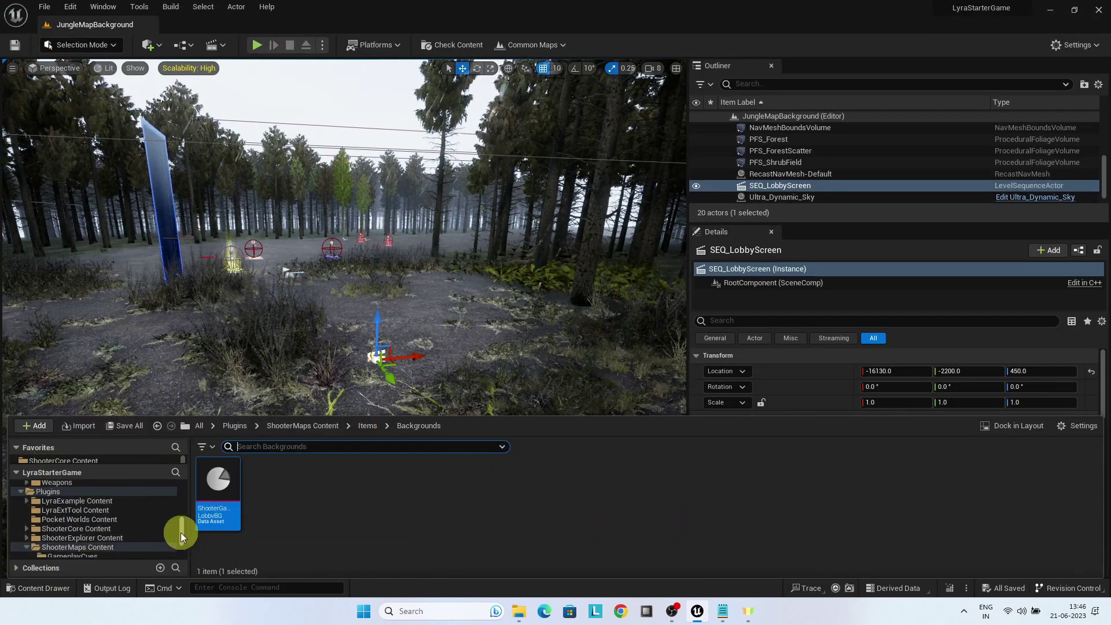
scroll(103, 531, "down", 5)
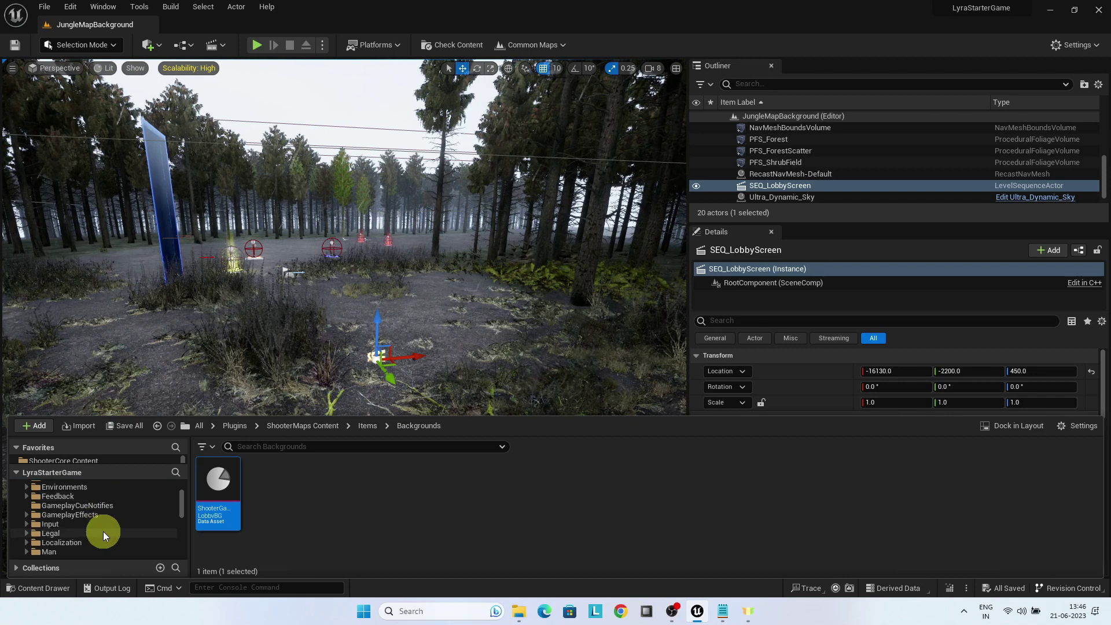
scroll(103, 533, "down", 5)
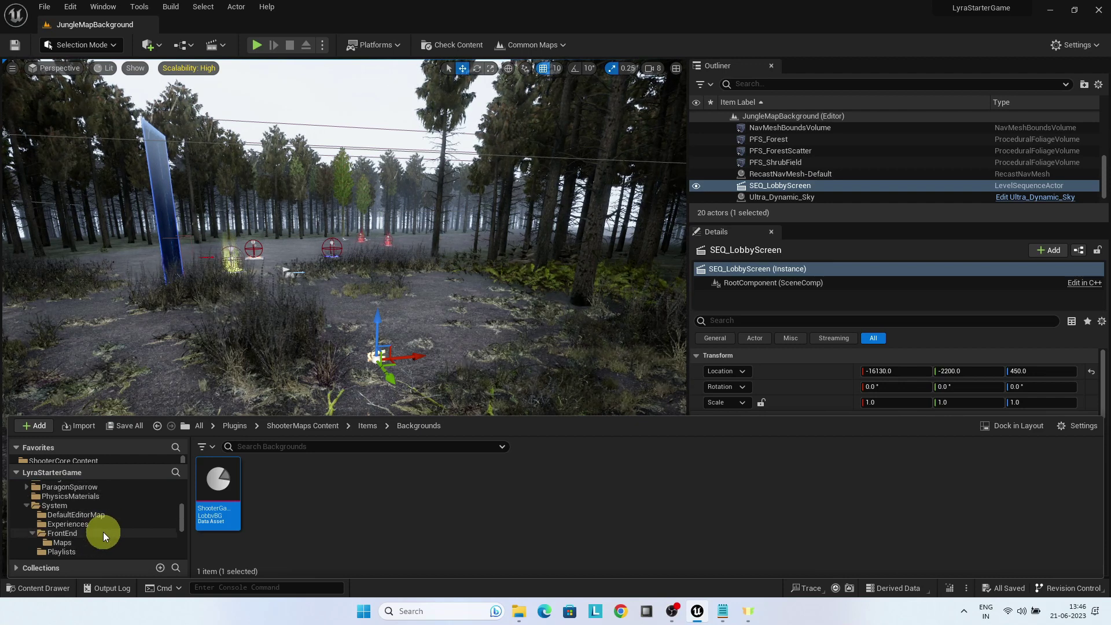
left_click(77, 524)
double_click(219, 476)
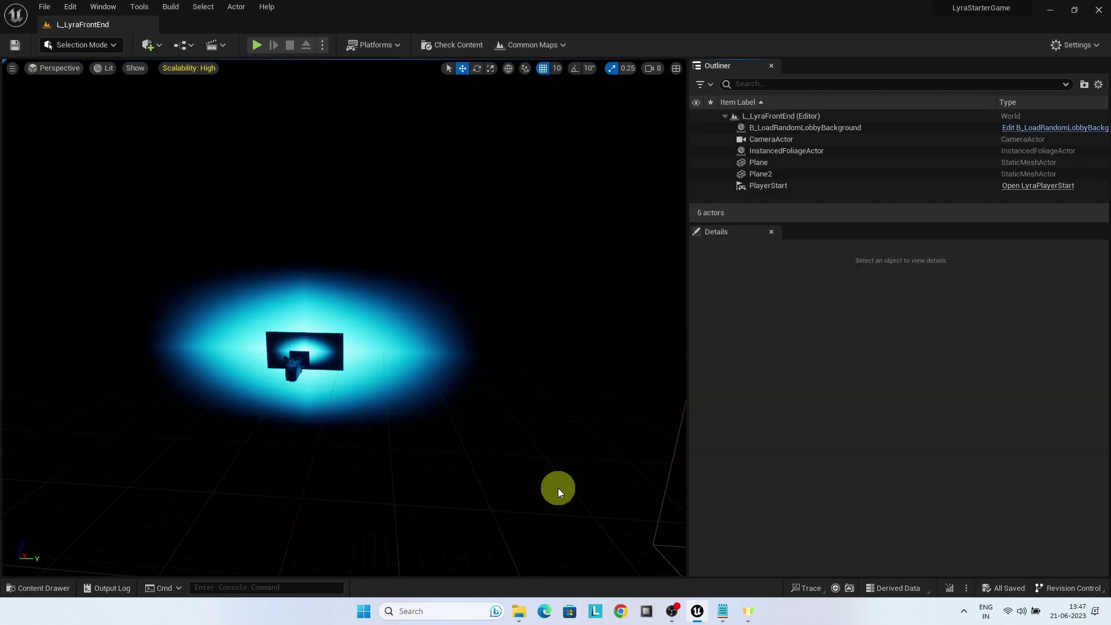
Play L_LyraFrontEnd, enter PLAY LYRA and Host a Game, then go back twice to the title.
left_click(257, 44)
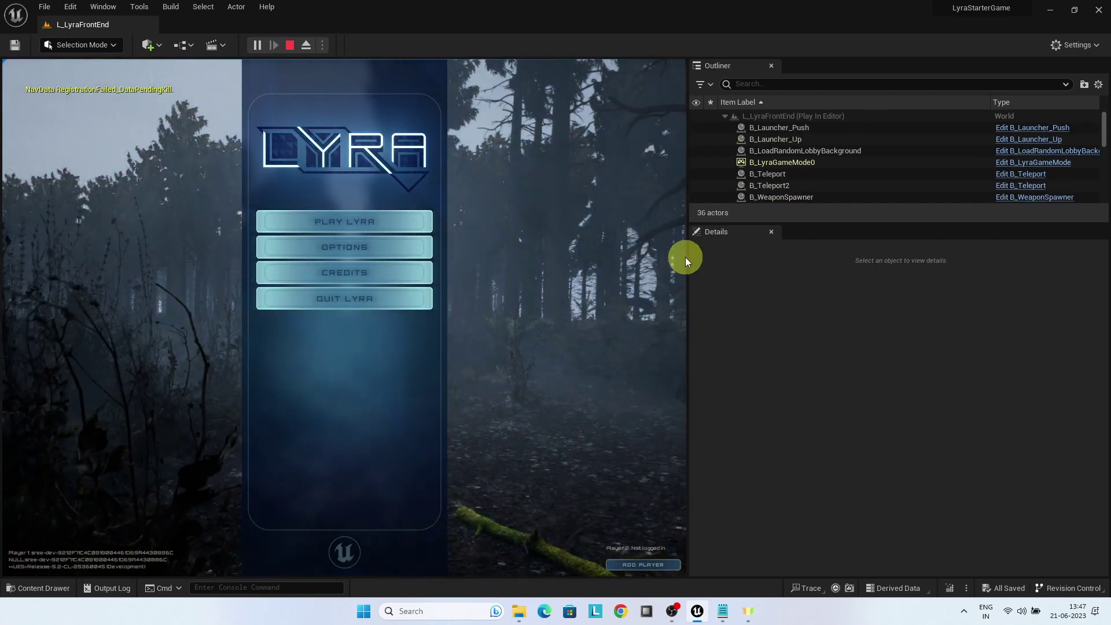
left_click_drag(687, 255, 1077, 265)
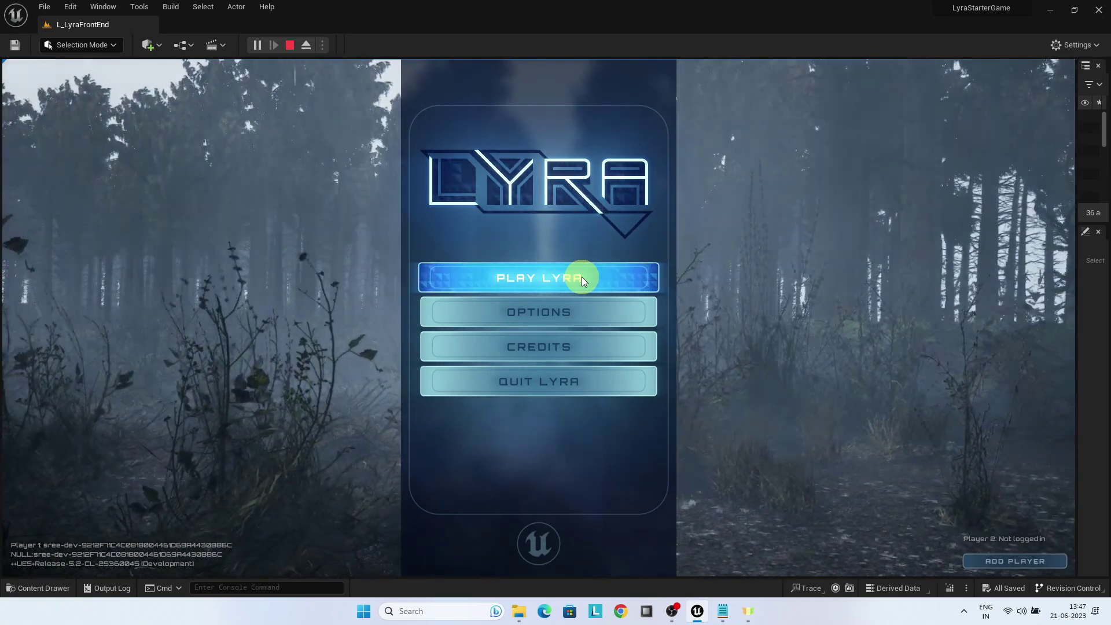
left_click(581, 276)
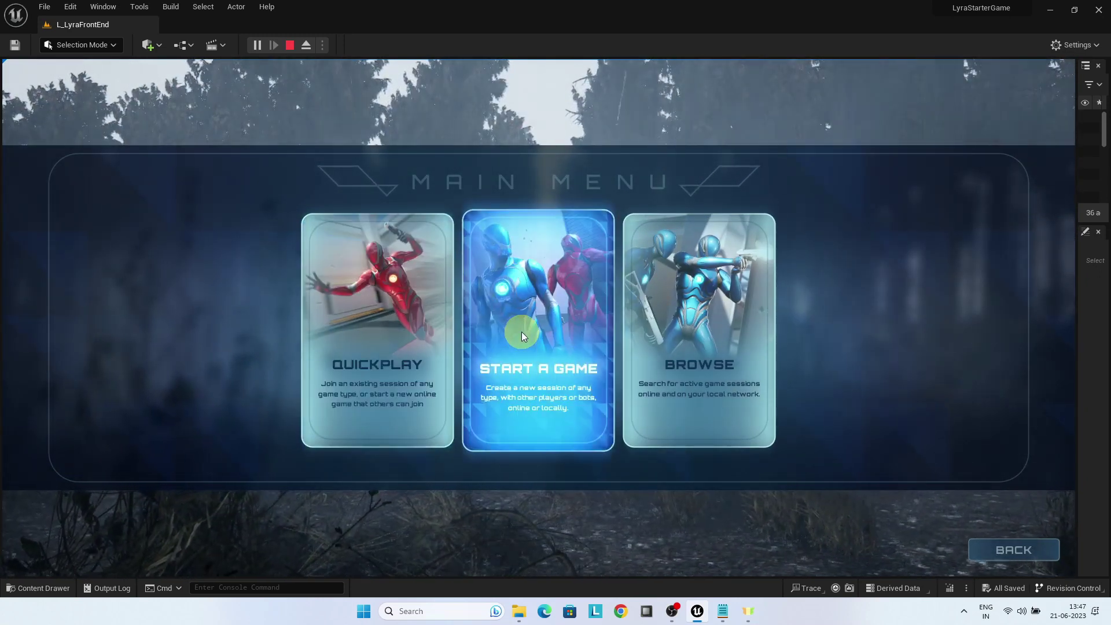
left_click(522, 332)
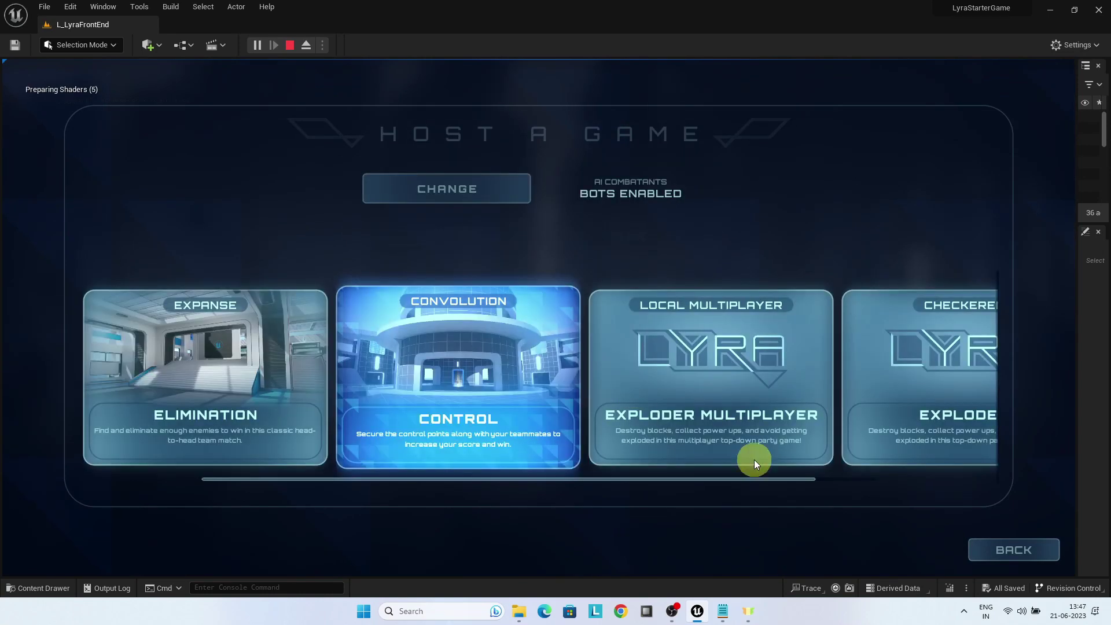
left_click(1008, 554)
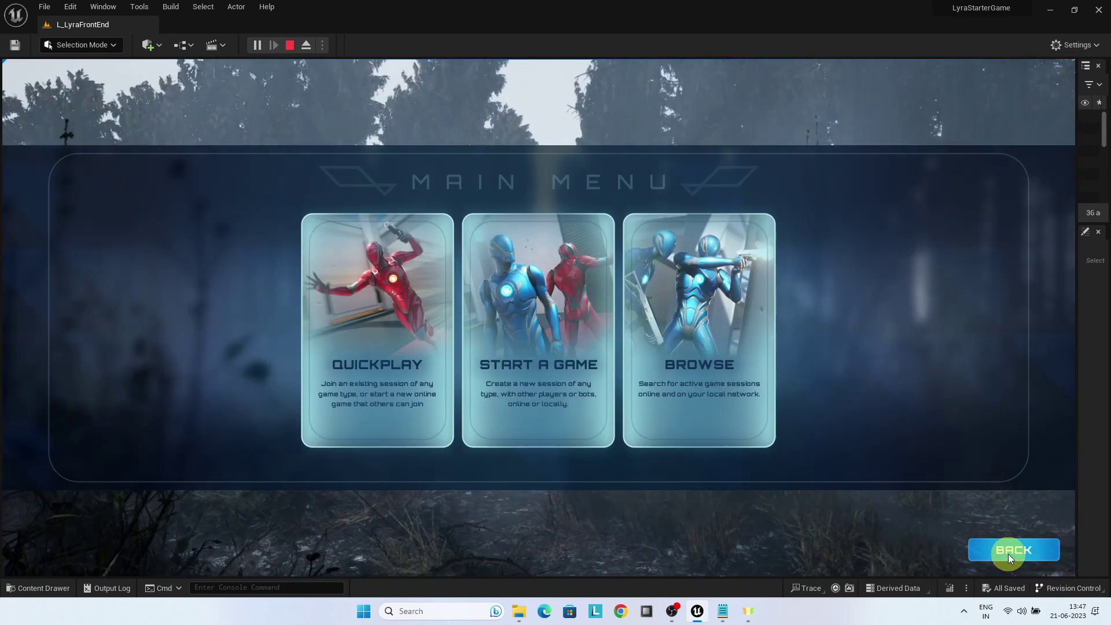
left_click(1008, 554)
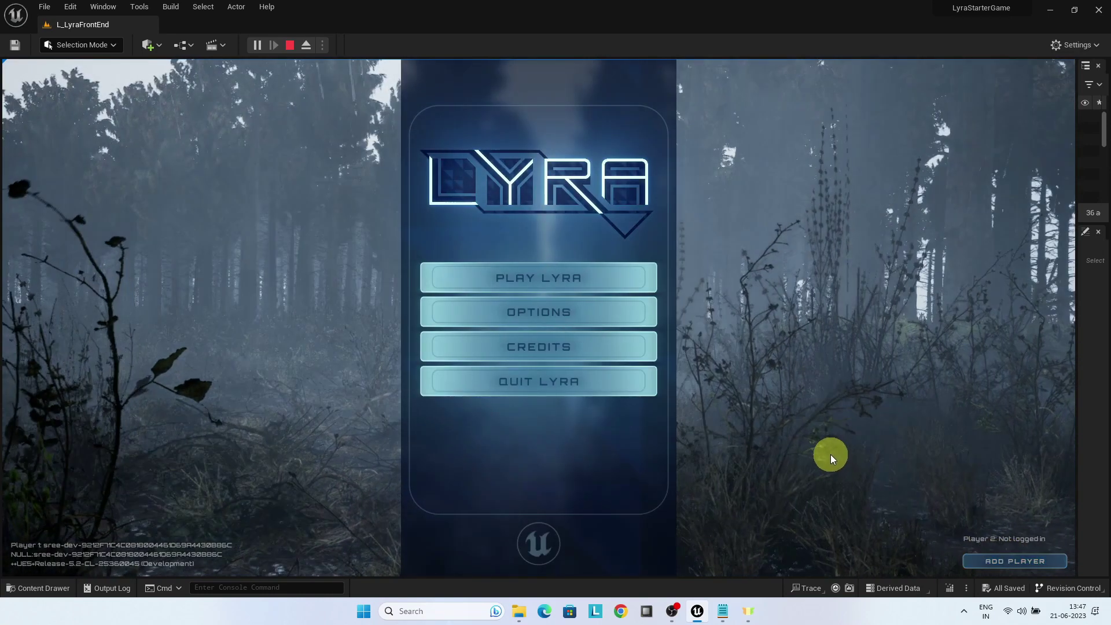